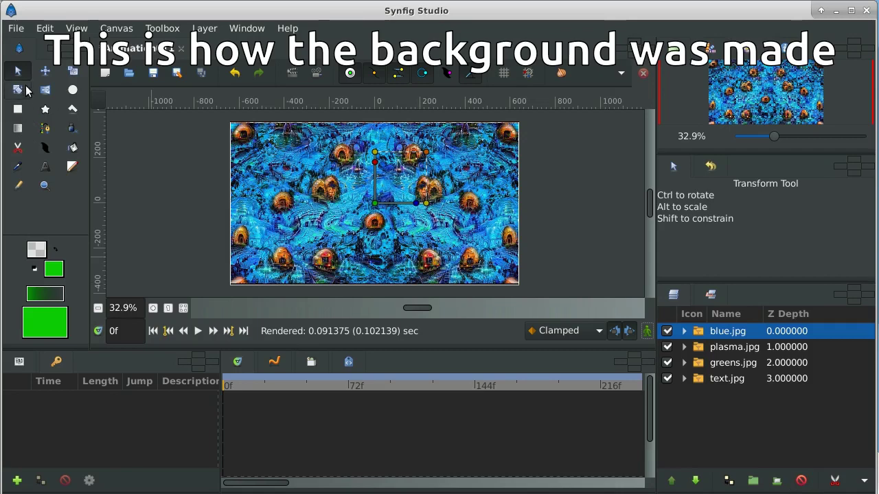
# Step: Open the File menu to begin bringing in another image
pyautogui.click(19, 31)
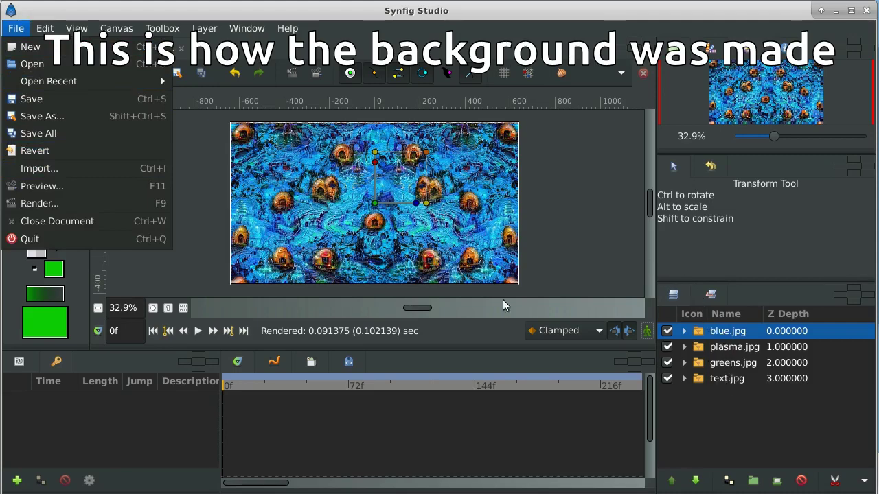
# Step: Import space.jpg from the IMAGES folder as a new top layer
pyautogui.click(39, 172)
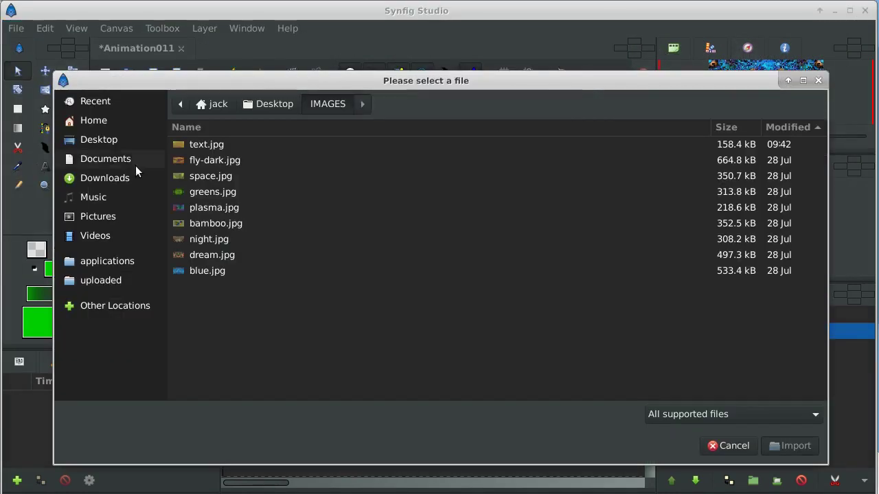
pyautogui.click(220, 180)
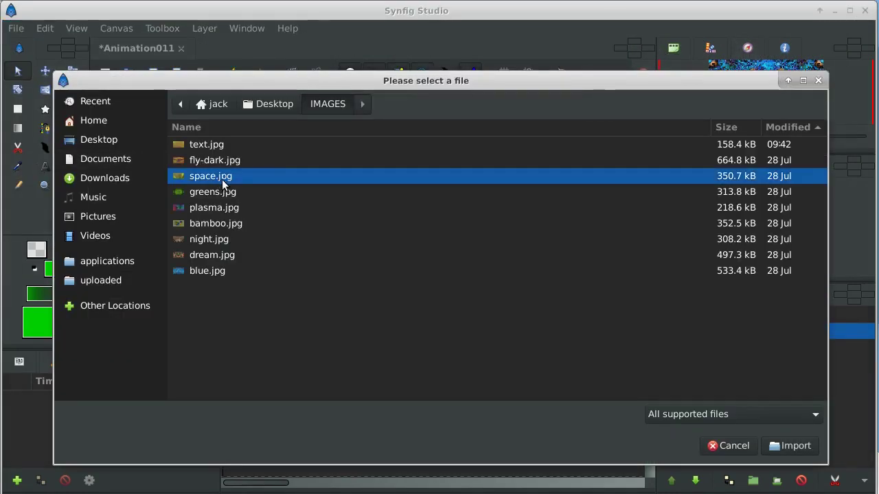
pyautogui.click(786, 445)
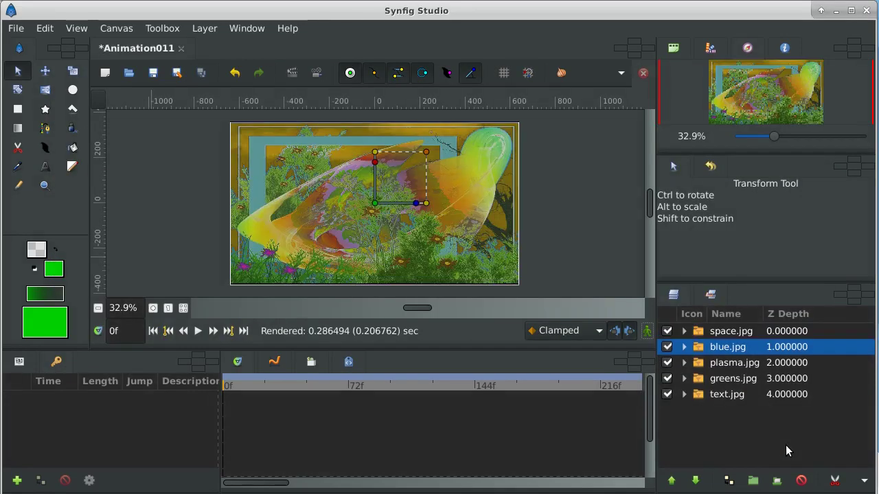
pyautogui.click(727, 332)
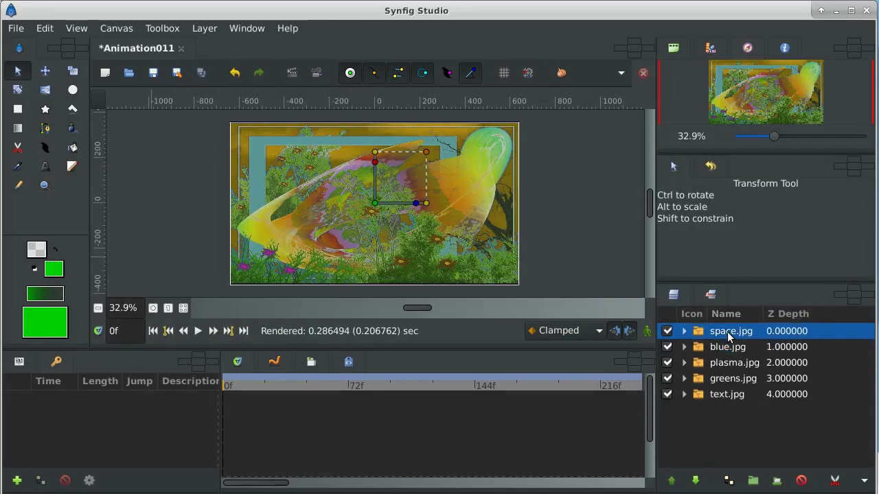
pyautogui.click(667, 332)
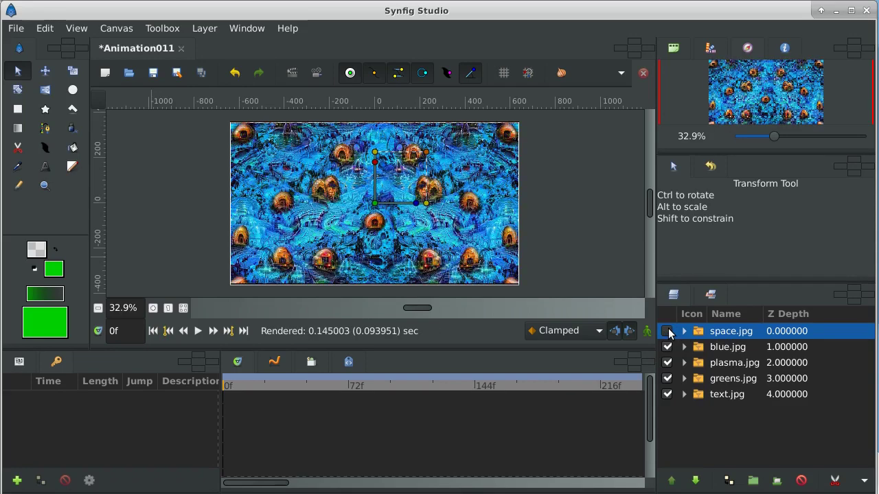
pyautogui.click(667, 348)
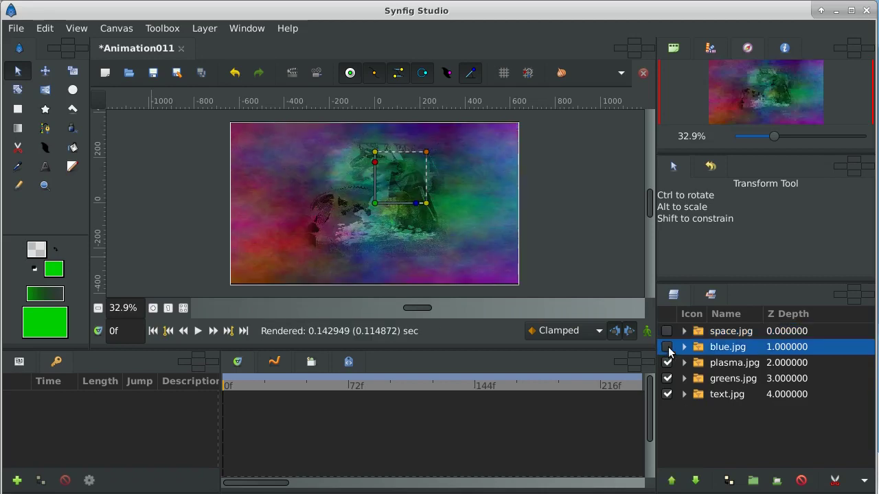
pyautogui.click(668, 364)
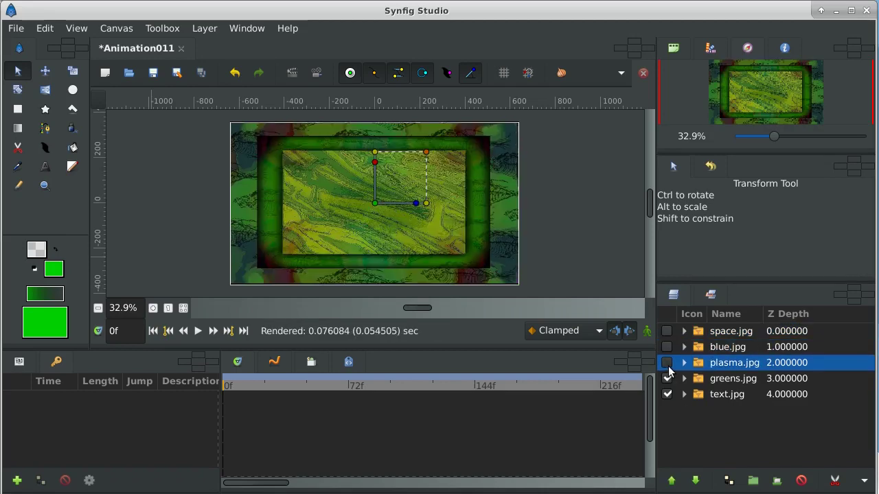
pyautogui.click(668, 379)
pyautogui.click(667, 379)
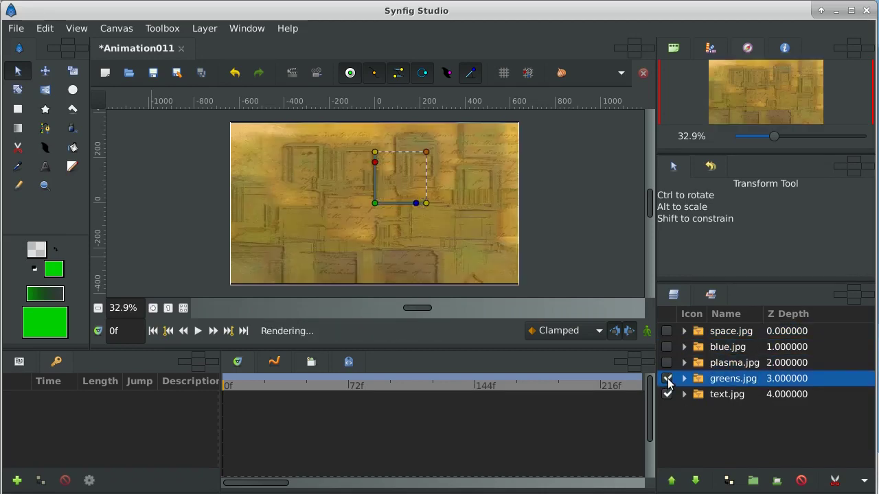
pyautogui.click(668, 363)
pyautogui.click(667, 347)
pyautogui.click(666, 332)
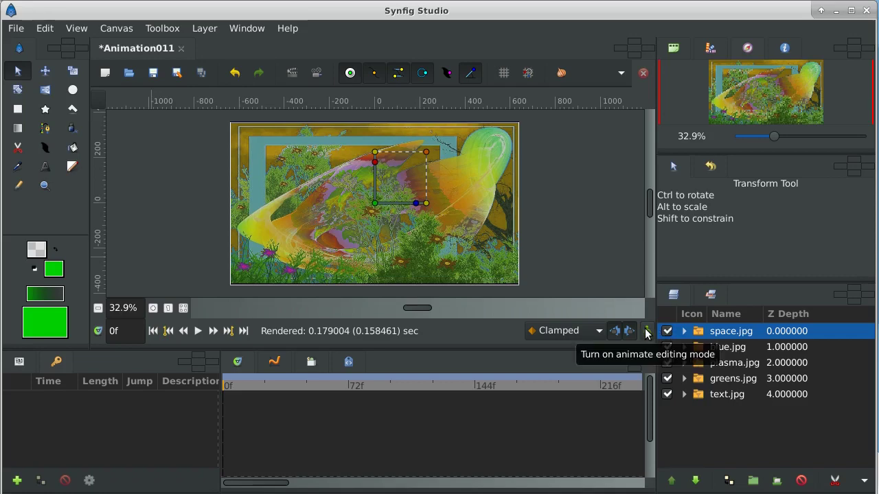
# Step: Turn on animate mode and add the first keyframe at frame 0f
pyautogui.click(646, 333)
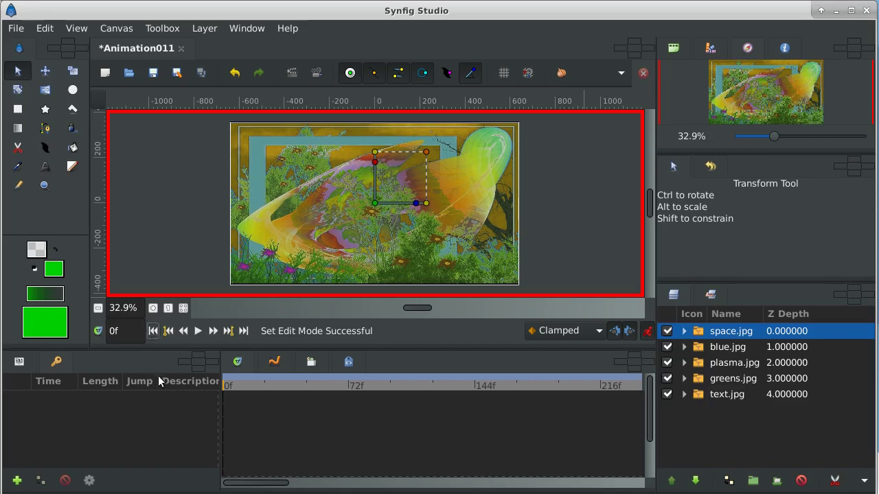
pyautogui.click(56, 362)
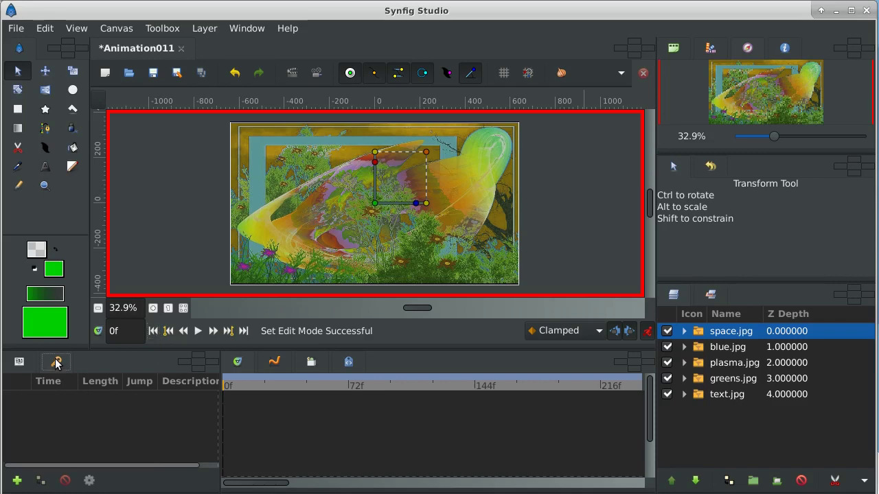
pyautogui.click(16, 480)
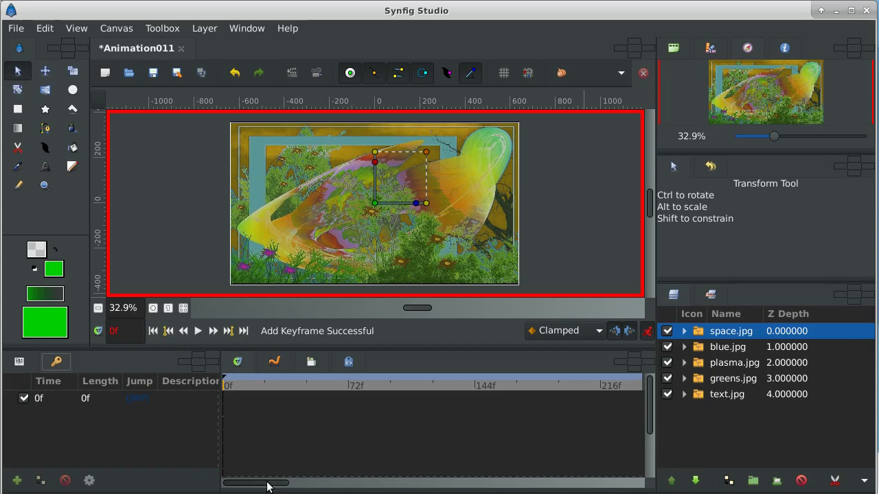
pyautogui.moveTo(274, 482); pyautogui.dragTo(248, 475)
# Step: Change the canvas End Time from 1440f to 1220f in Canvas Properties and apply it
pyautogui.click(124, 29)
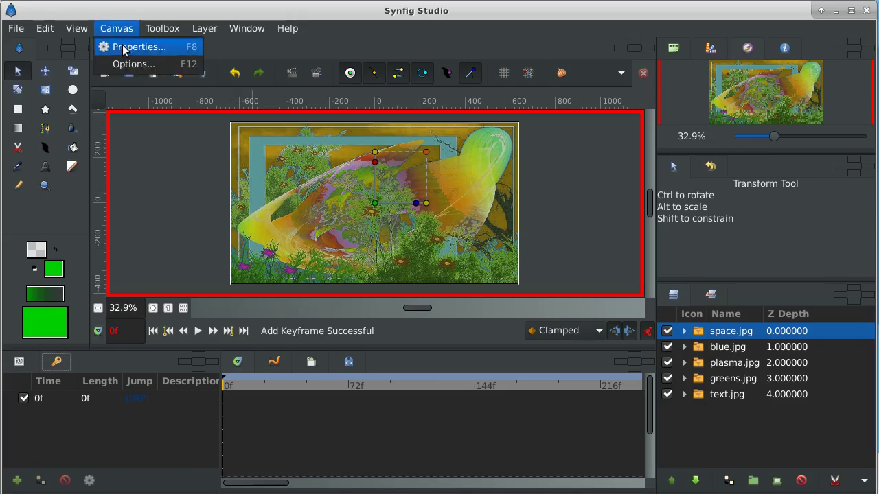
pyautogui.click(133, 47)
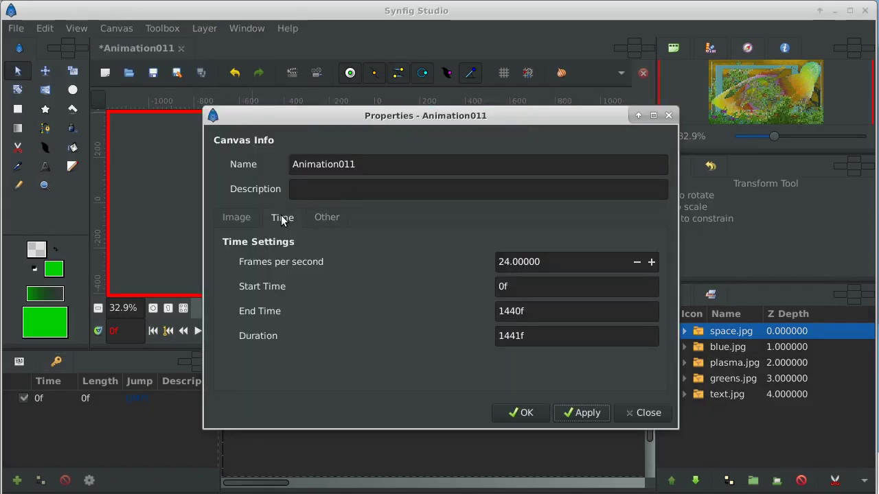
pyautogui.click(281, 217)
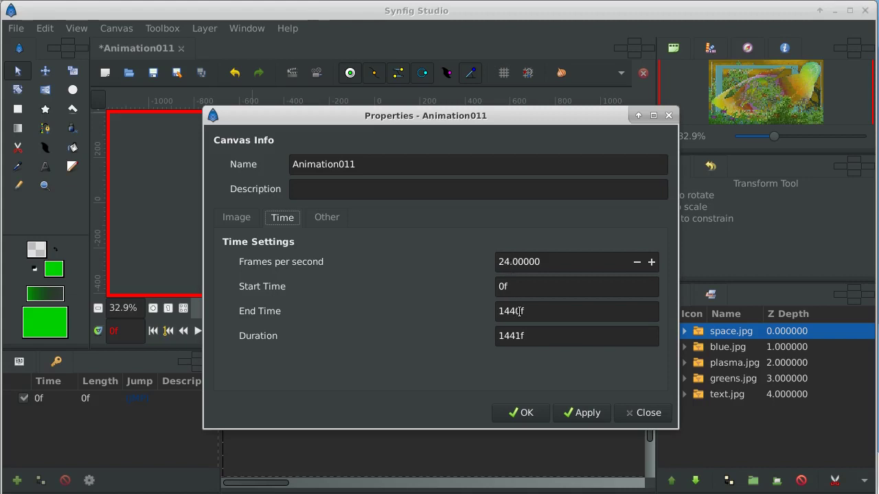
pyautogui.moveTo(519, 311)
pyautogui.mouseDown()
pyautogui.moveTo(487, 313)
pyautogui.moveTo(523, 322)
pyautogui.mouseUp()
pyautogui.write('1220')
pyautogui.click(585, 419)
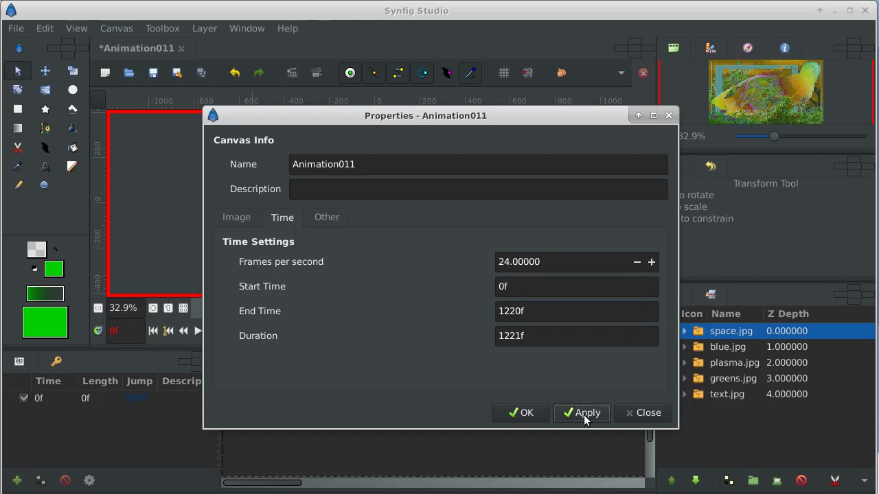
pyautogui.click(669, 116)
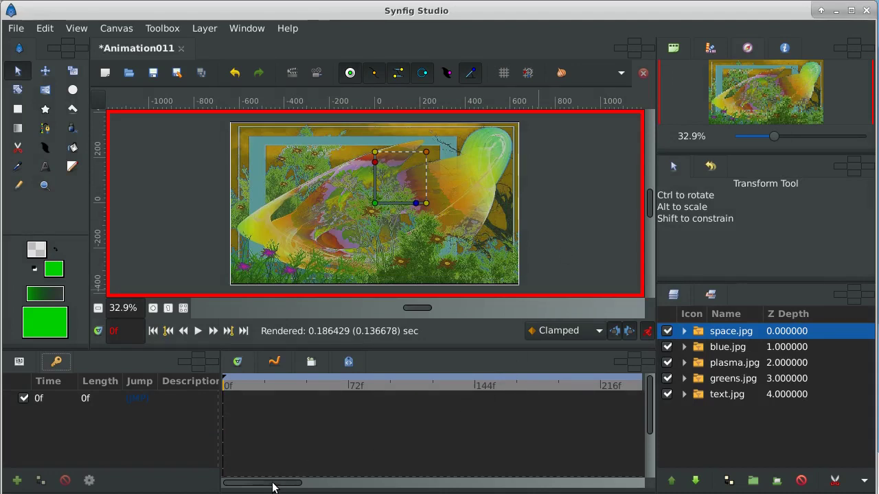
# Step: Add a keyframe at frame 120f
pyautogui.moveTo(274, 482); pyautogui.dragTo(229, 476)
pyautogui.click(431, 382)
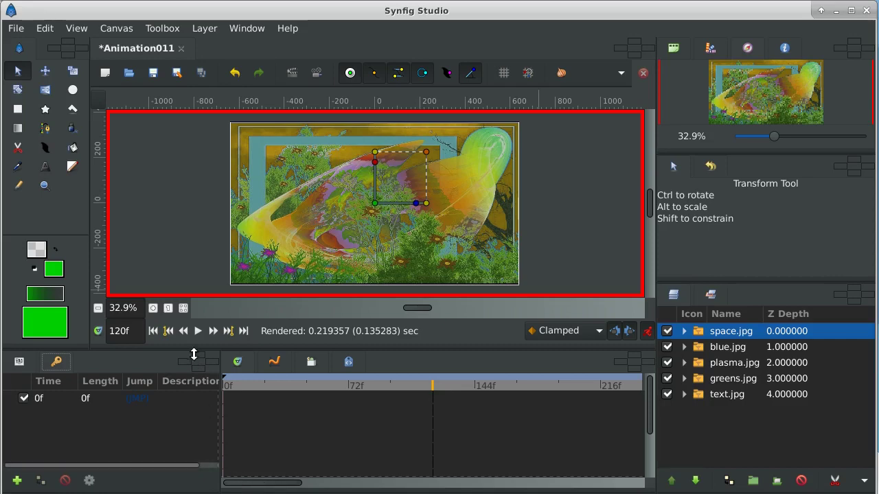
pyautogui.click(17, 480)
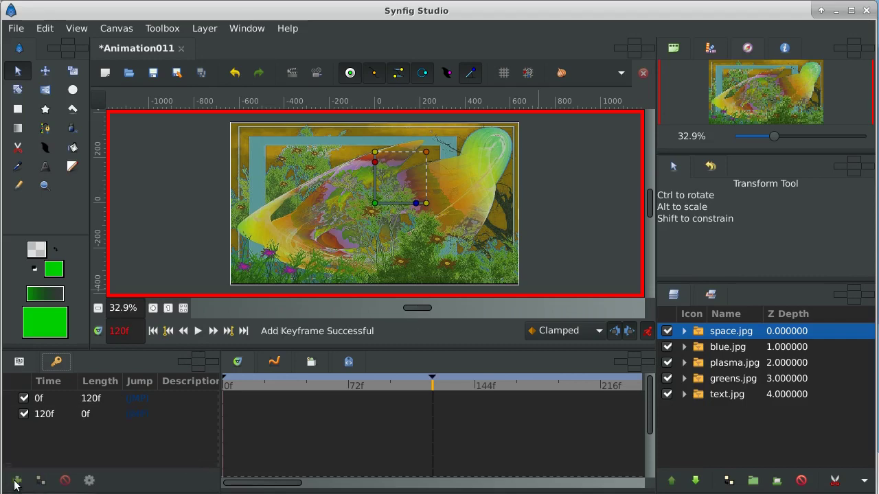
# Step: Preview playback from the start, then add a keyframe at frame 145f
pyautogui.click(153, 332)
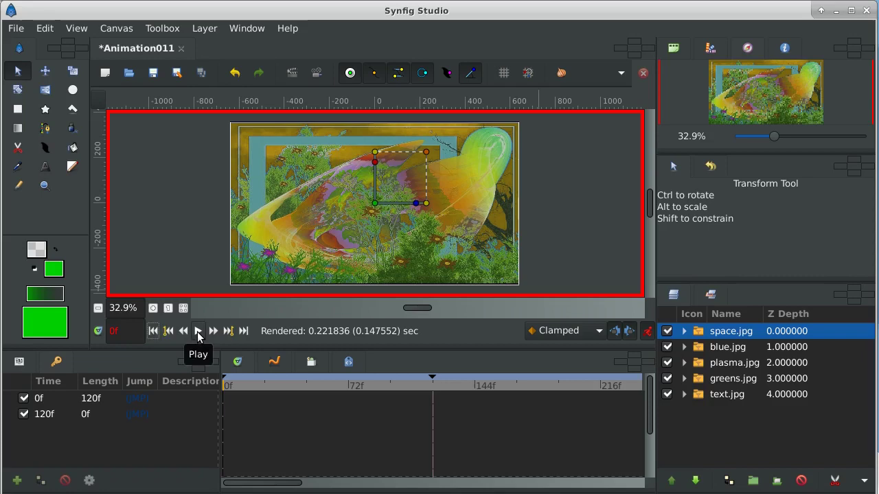
pyautogui.click(198, 332)
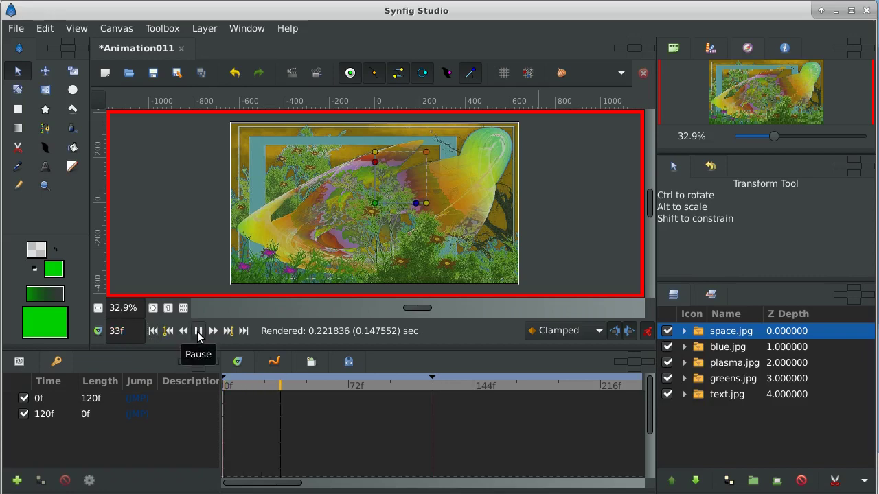
pyautogui.click(197, 332)
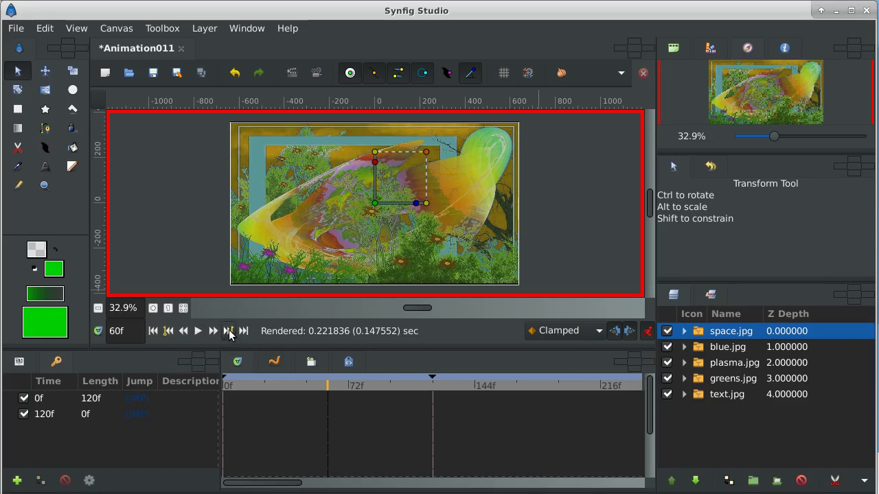
pyautogui.click(230, 330)
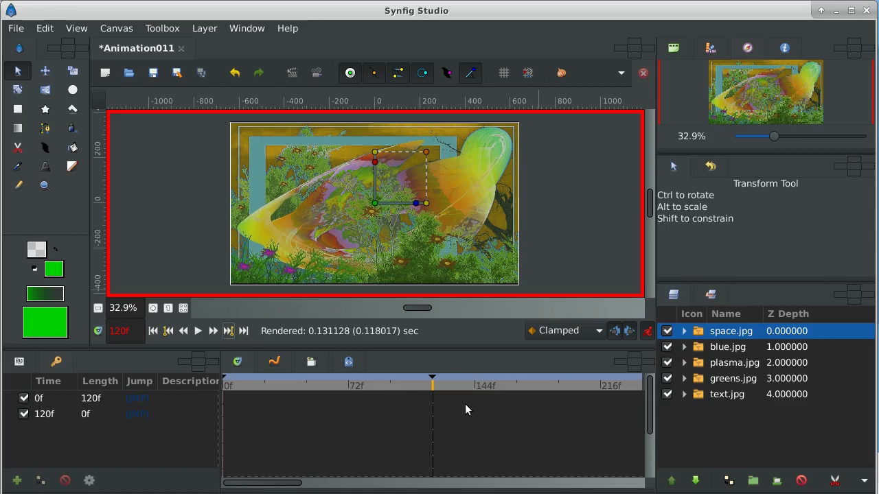
pyautogui.click(474, 386)
pyautogui.click(17, 481)
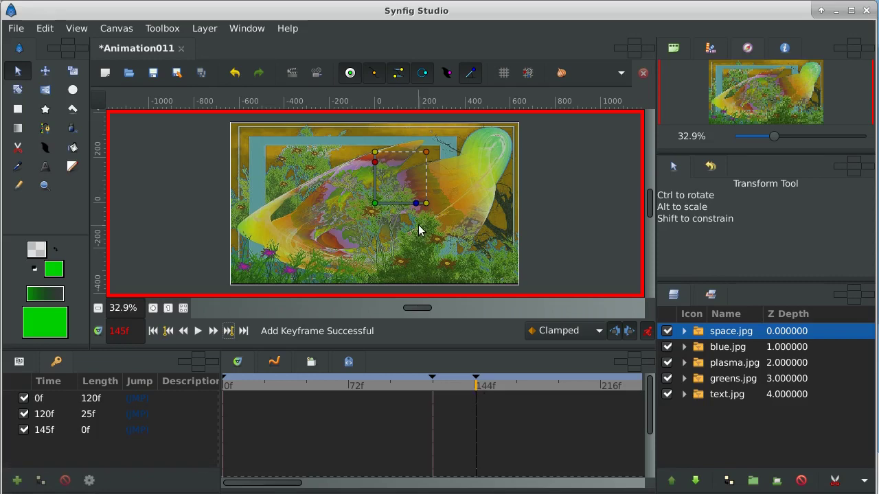
pyautogui.click(20, 363)
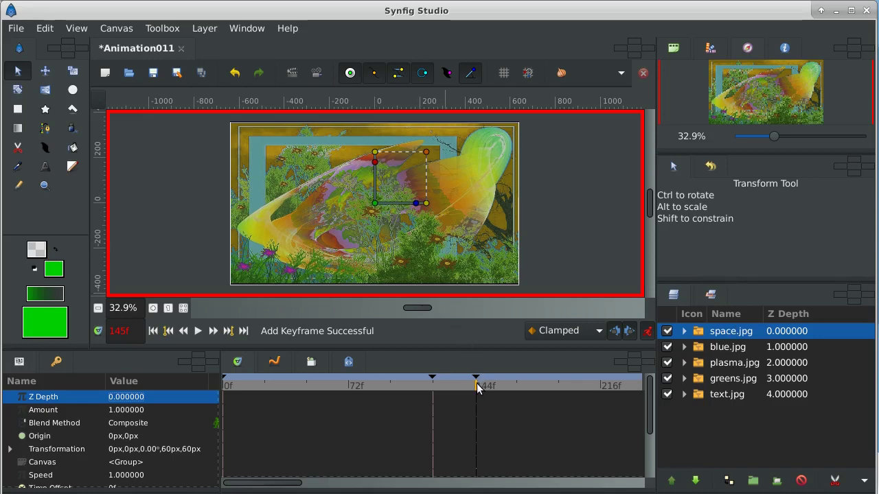
pyautogui.click(116, 412)
pyautogui.click(117, 410)
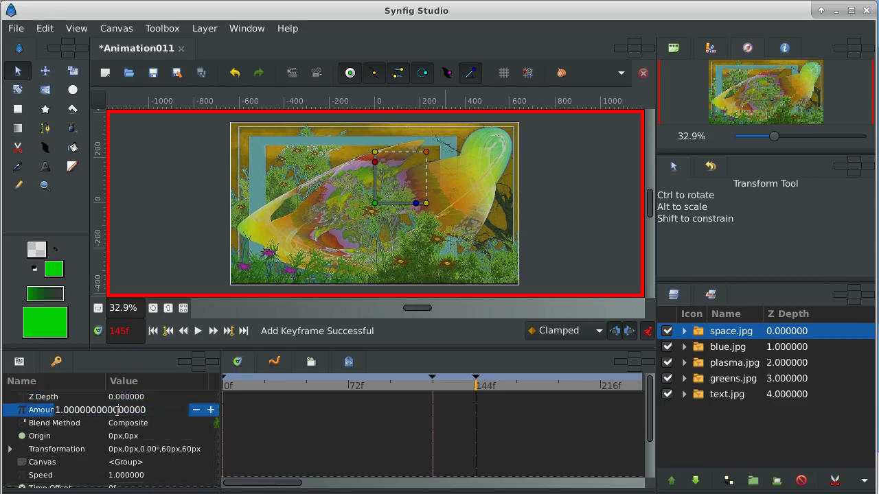
pyautogui.moveTo(145, 410); pyautogui.dragTo(37, 406)
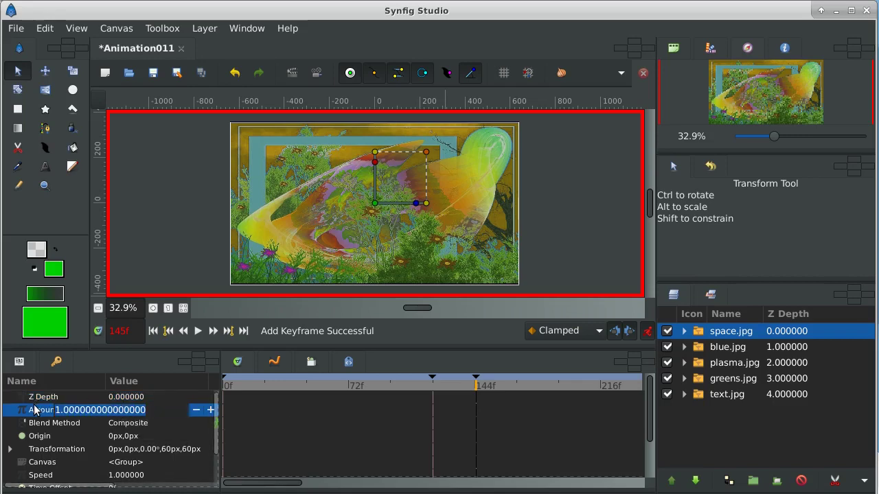
pyautogui.write('0')
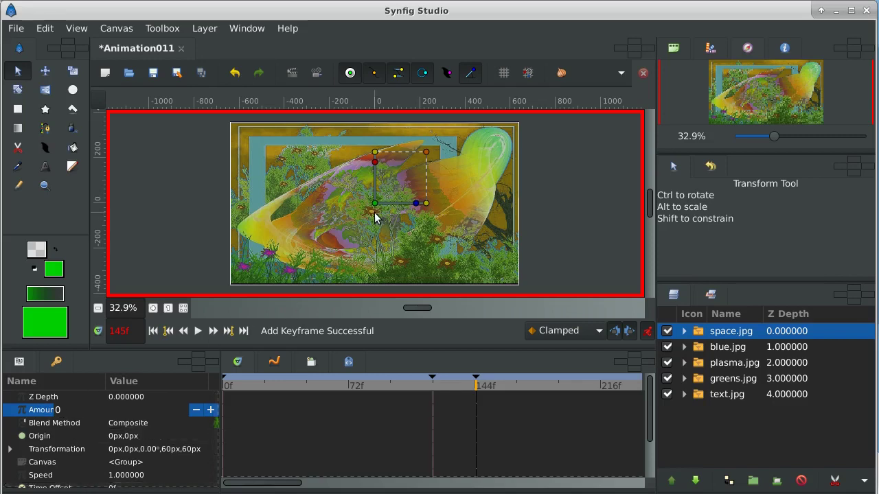
pyautogui.press('Return')
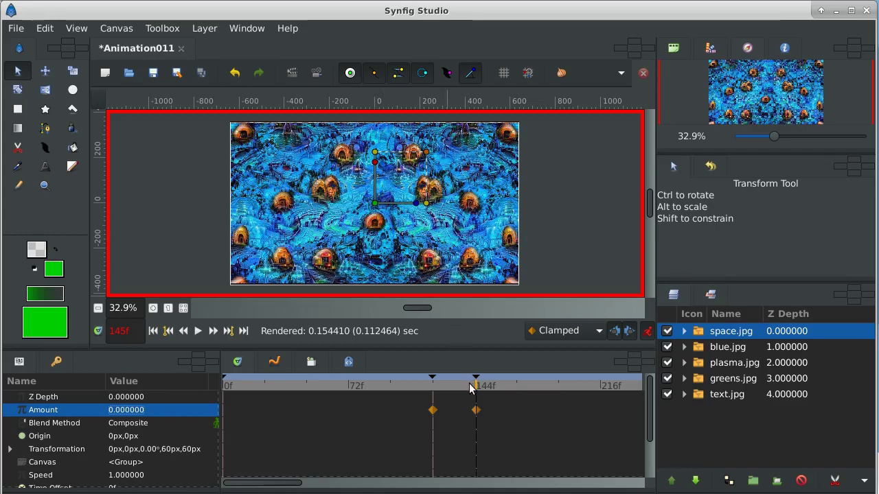
pyautogui.moveTo(472, 387); pyautogui.dragTo(433, 392)
pyautogui.click(154, 332)
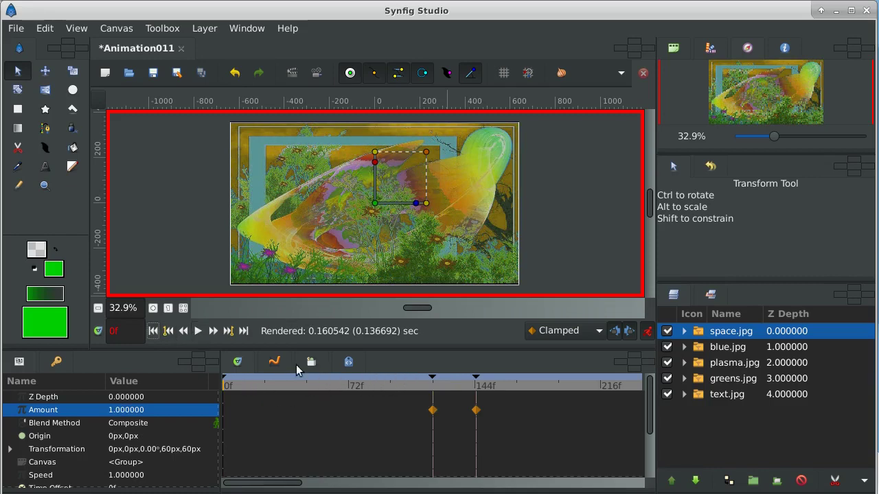
pyautogui.click(197, 331)
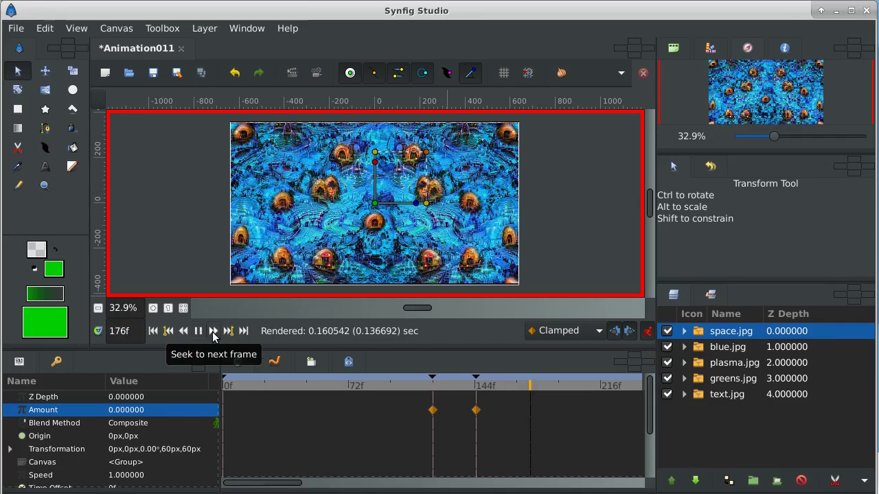
pyautogui.click(198, 333)
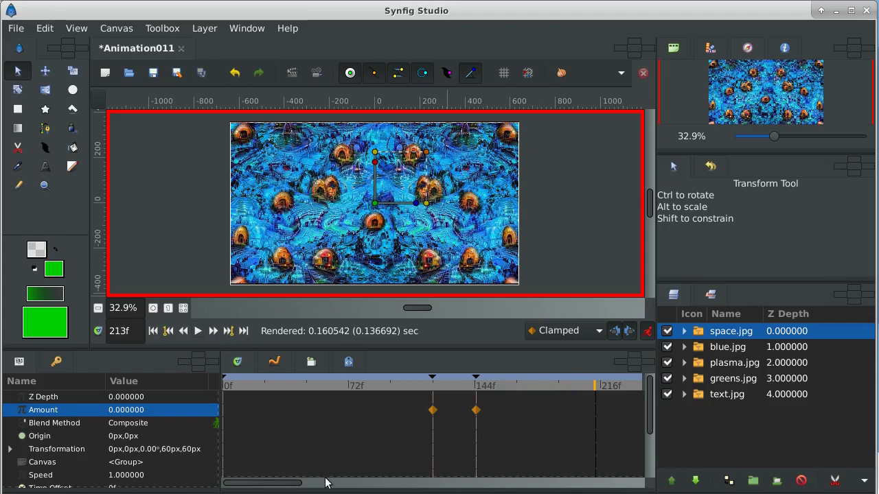
pyautogui.moveTo(279, 486); pyautogui.dragTo(324, 484)
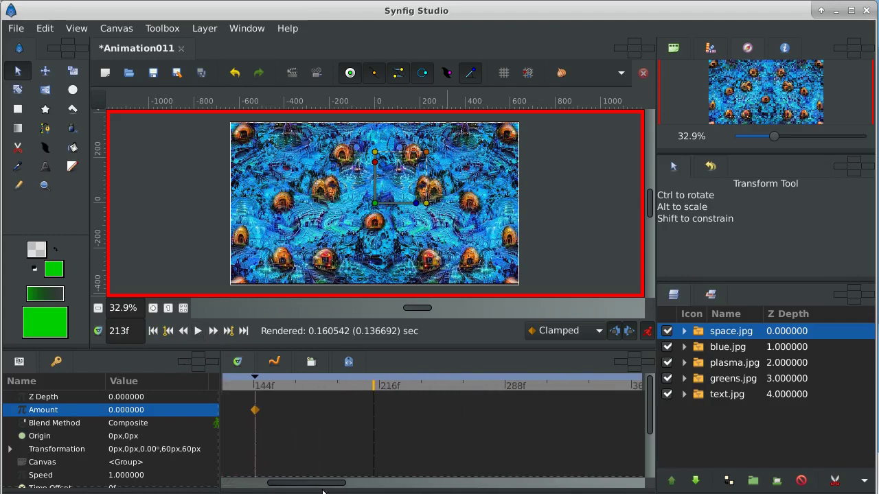
# Step: With blue.jpg selected, add keyframes at frames 241 and 264
pyautogui.click(727, 349)
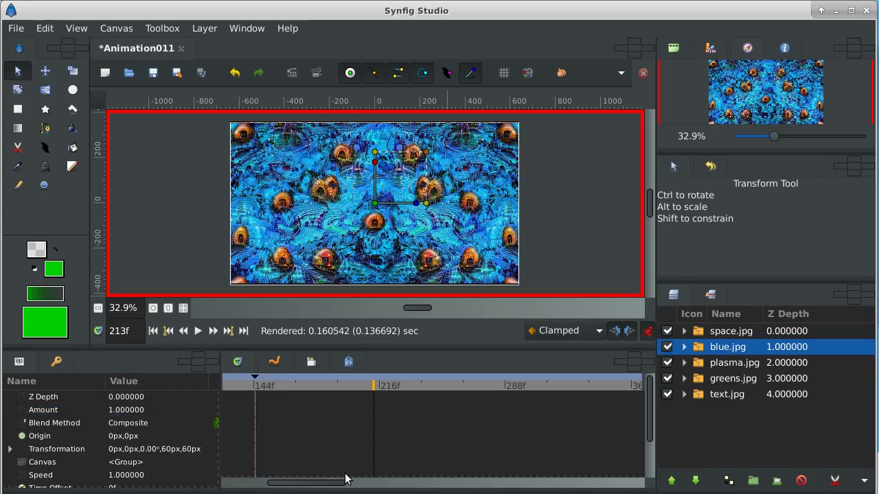
pyautogui.click(168, 332)
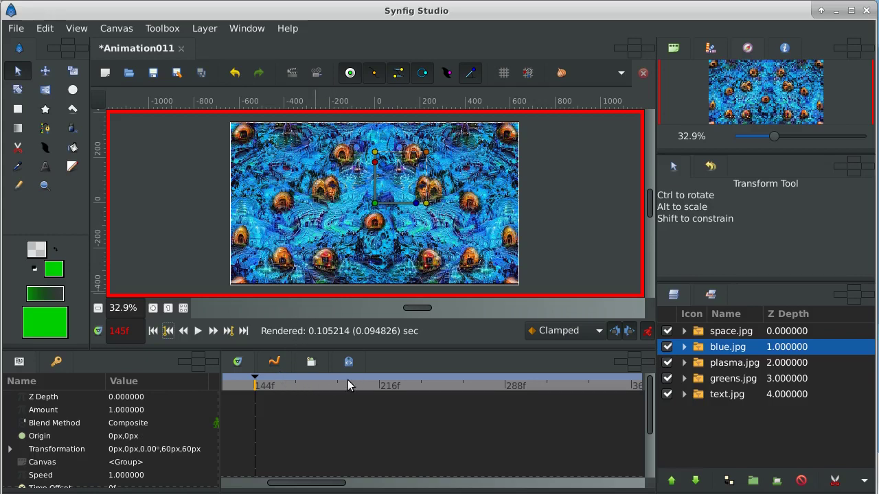
pyautogui.click(422, 385)
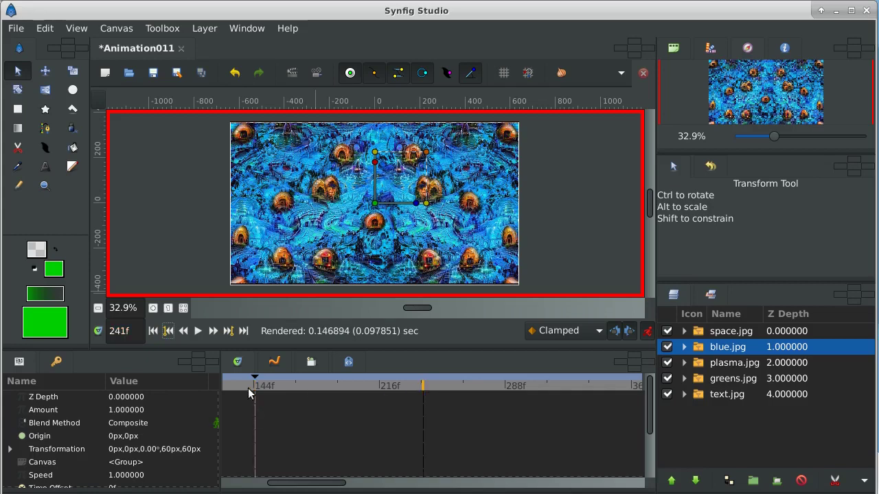
pyautogui.click(56, 362)
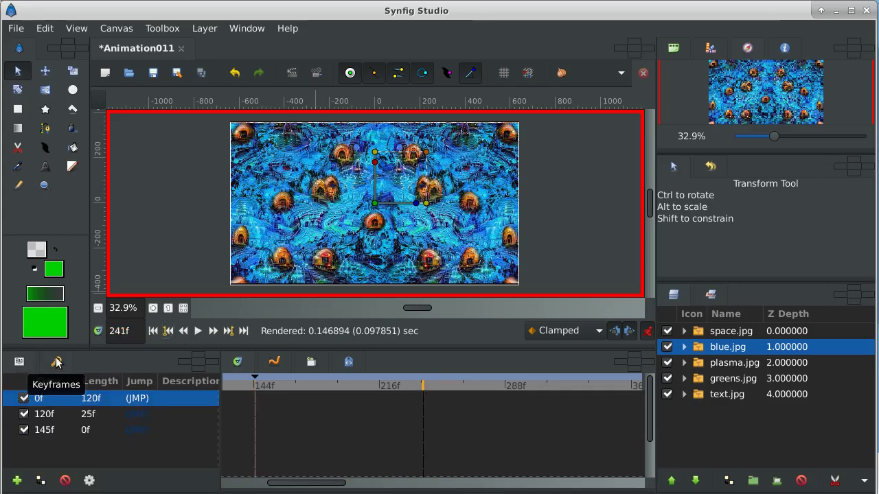
pyautogui.click(17, 481)
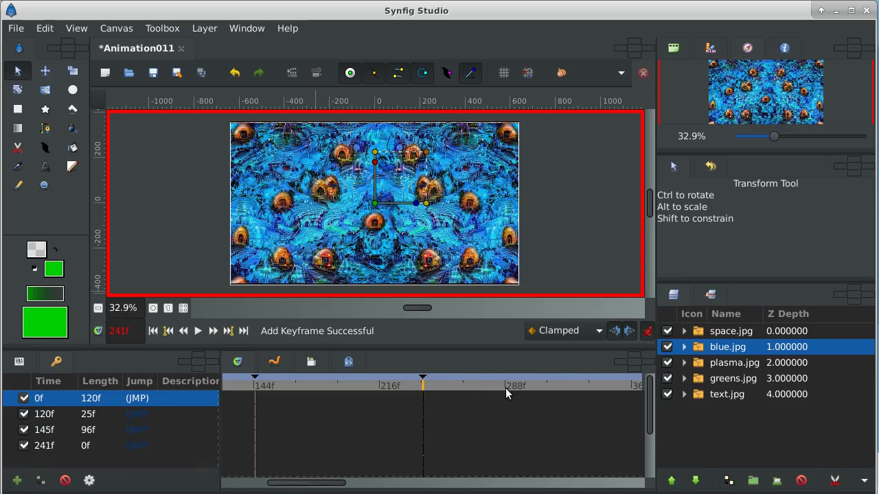
pyautogui.moveTo(309, 489); pyautogui.dragTo(333, 488)
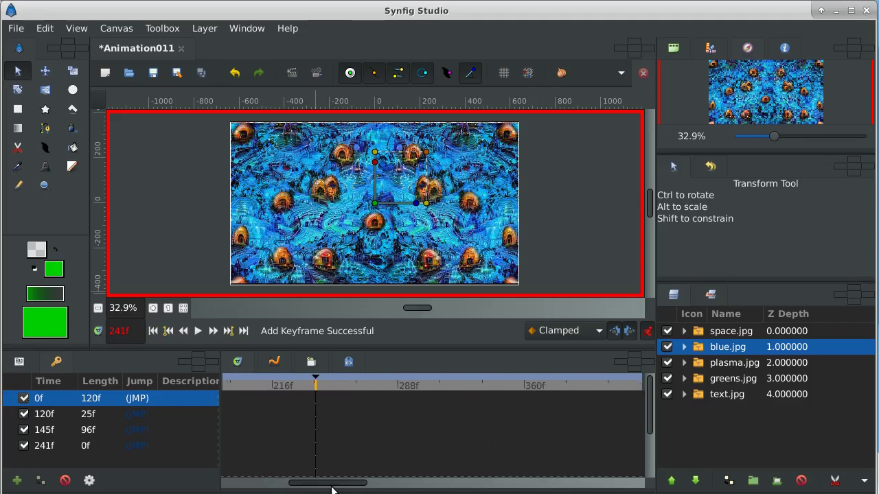
pyautogui.click(356, 383)
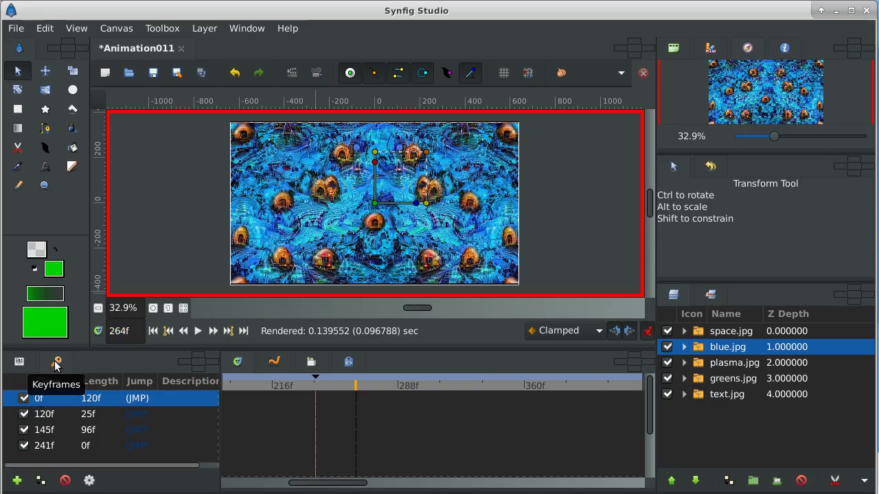
pyautogui.click(16, 480)
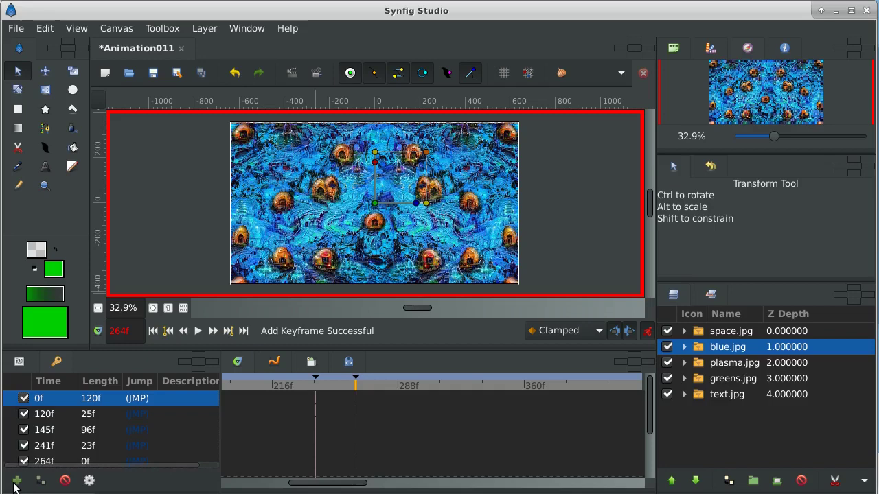
# Step: Set blue.jpg's Amount parameter to 0 at frame 264 so it fades out
pyautogui.click(20, 363)
pyautogui.click(118, 411)
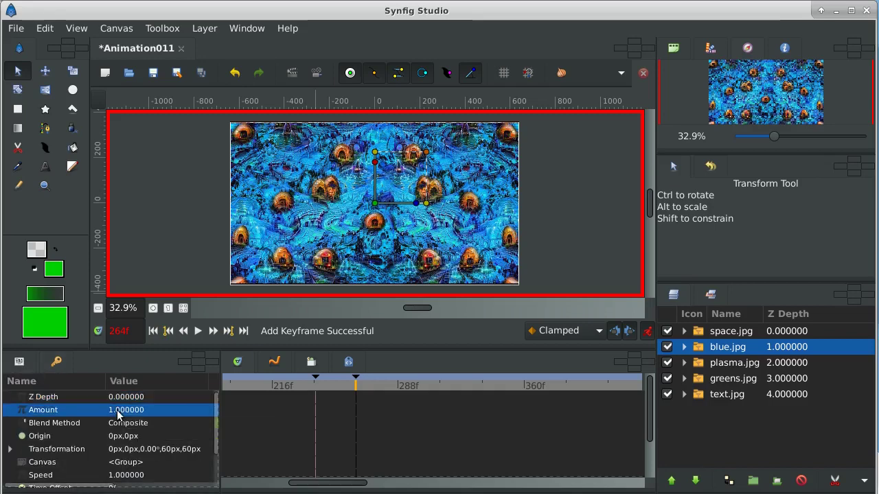
pyautogui.click(118, 410)
pyautogui.click(148, 410)
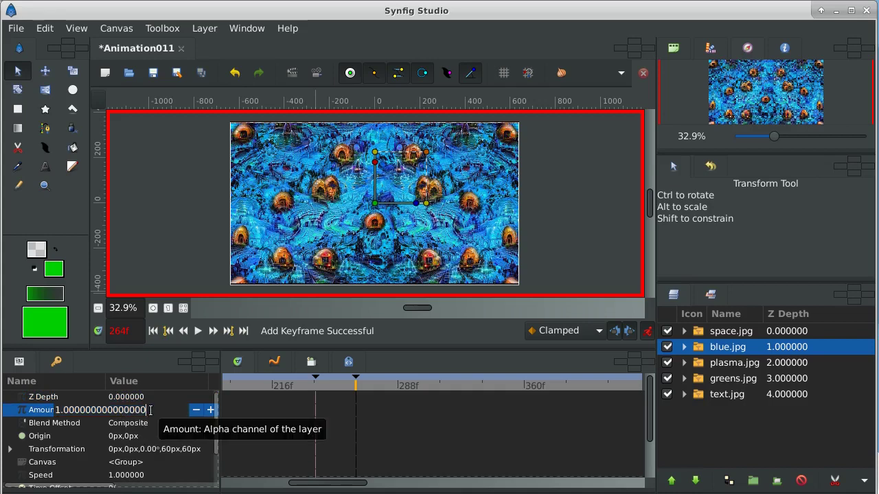
pyautogui.moveTo(150, 411); pyautogui.dragTo(30, 412)
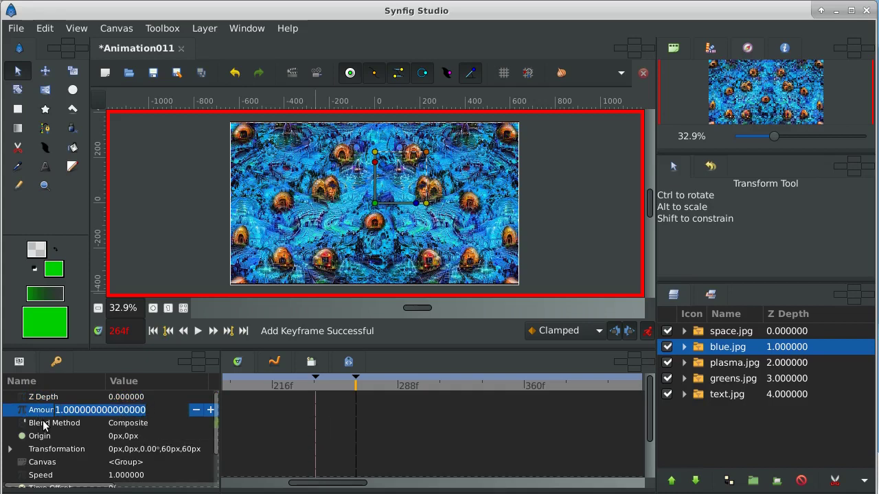
pyautogui.write('0')
pyautogui.press('Return')
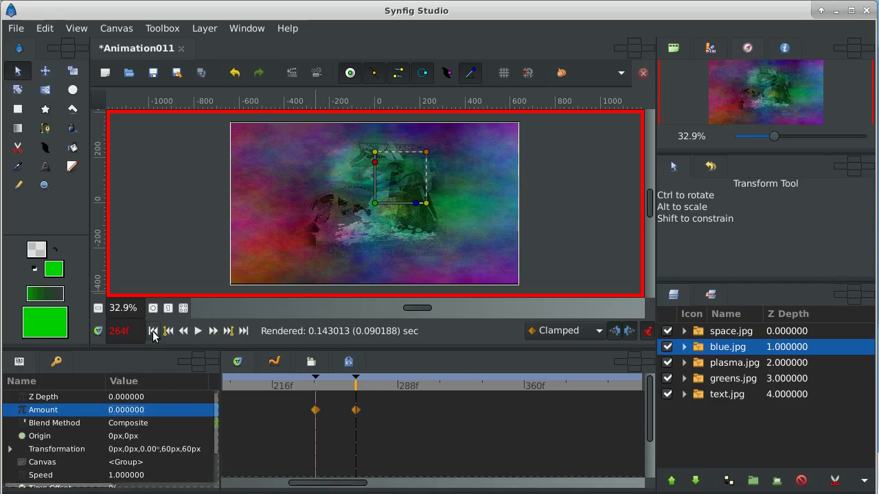
pyautogui.click(153, 331)
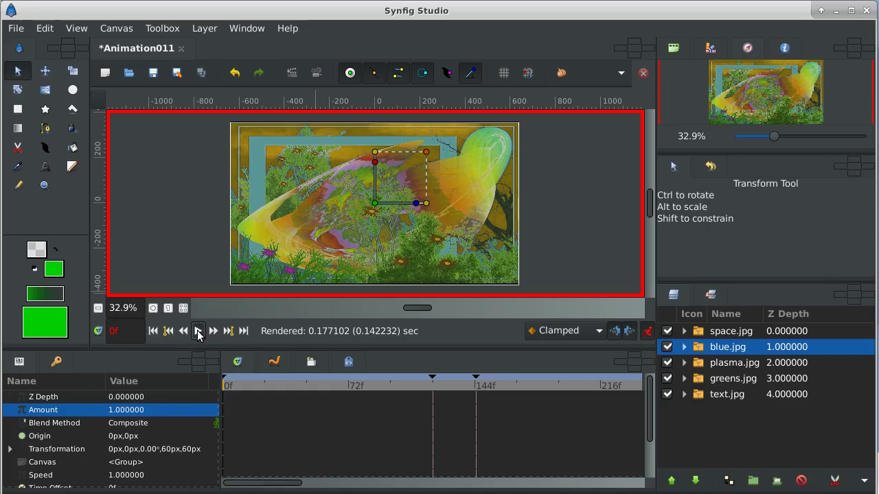
pyautogui.click(198, 332)
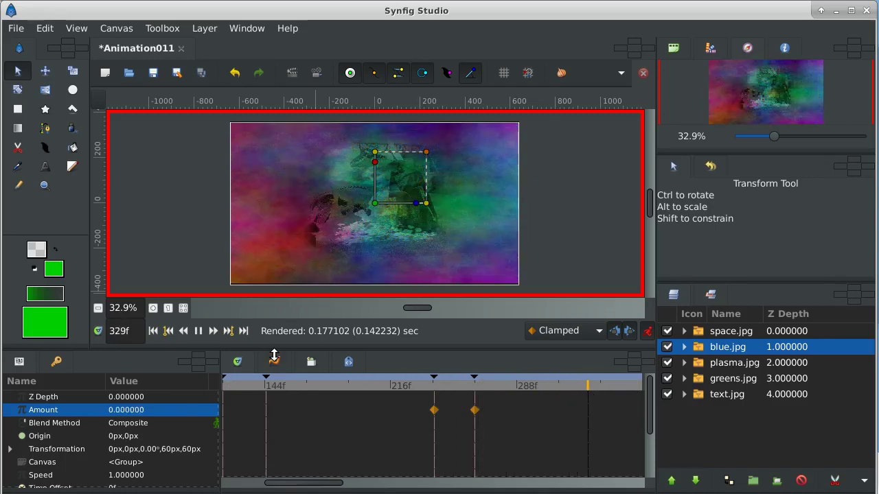
pyautogui.click(198, 331)
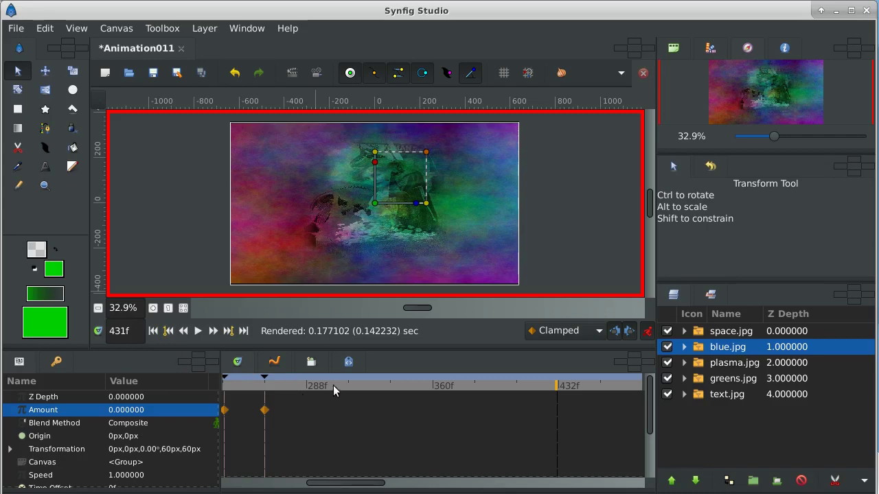
# Step: Add keyframes at 360f and 409f, then step between them to check
pyautogui.click(432, 387)
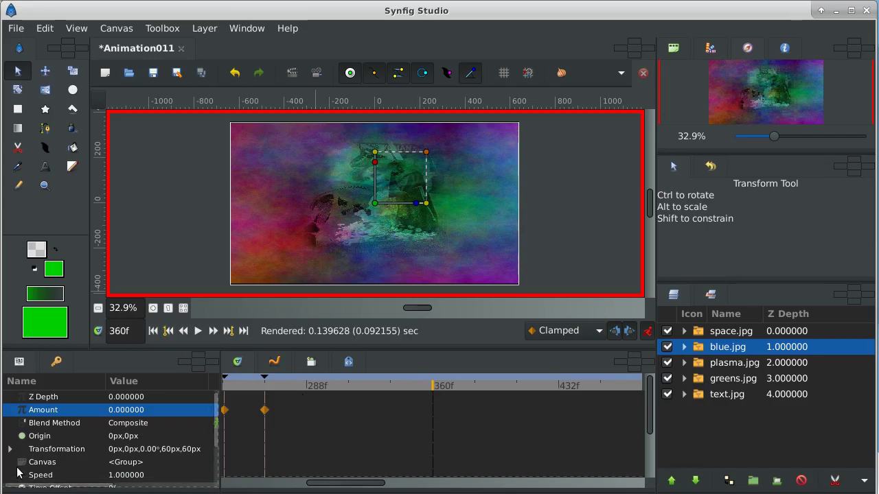
pyautogui.click(56, 362)
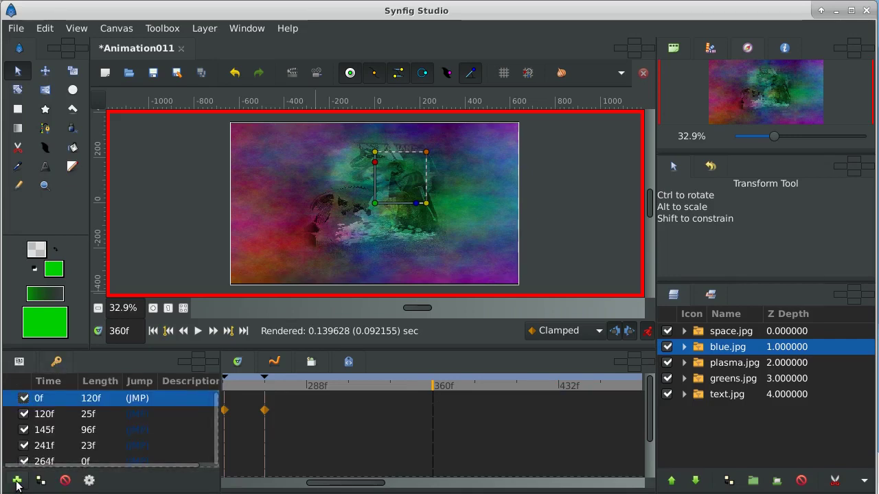
pyautogui.click(17, 480)
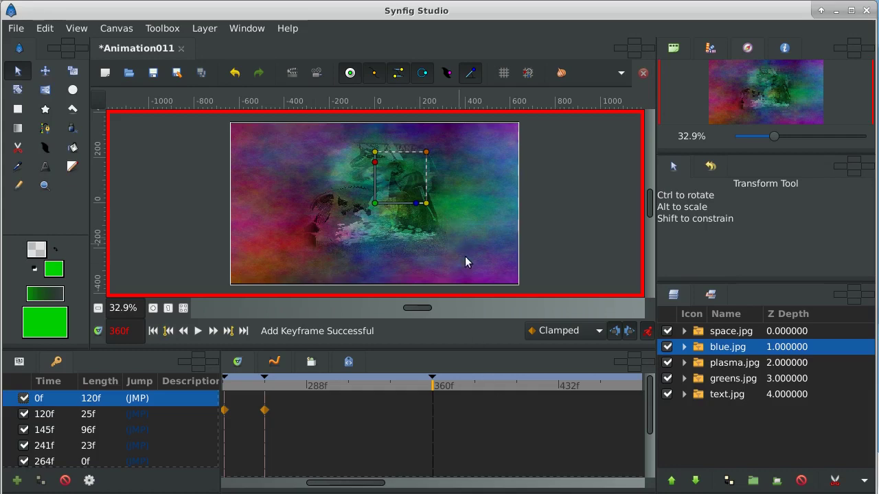
pyautogui.click(516, 382)
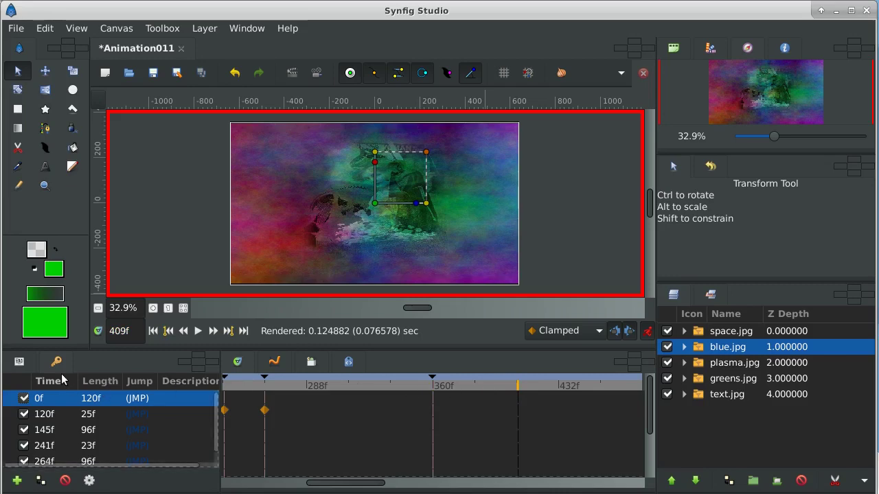
pyautogui.click(17, 481)
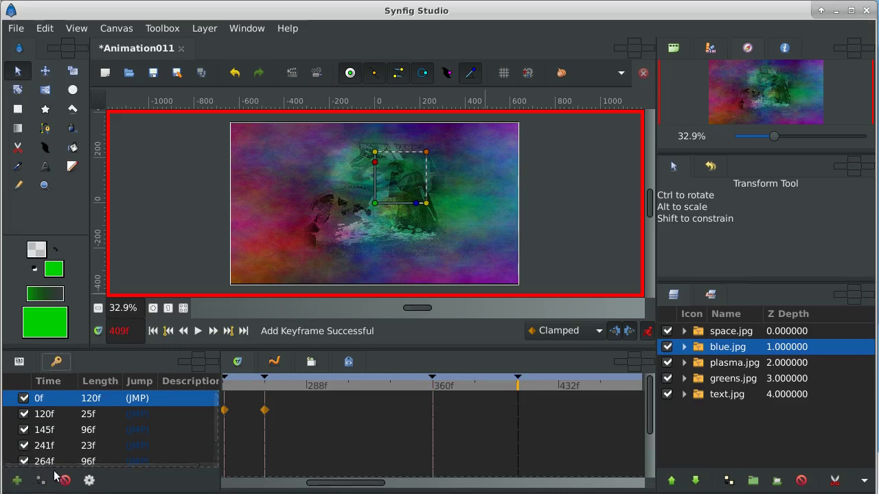
pyautogui.click(167, 334)
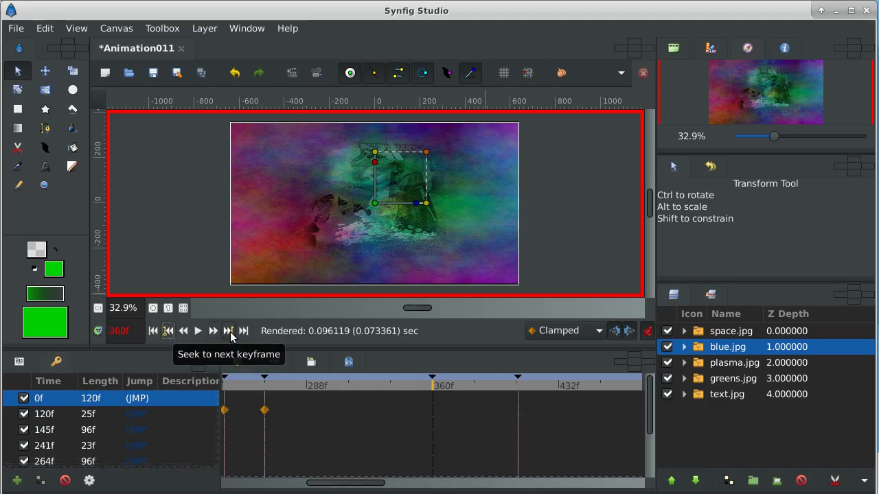
pyautogui.click(229, 332)
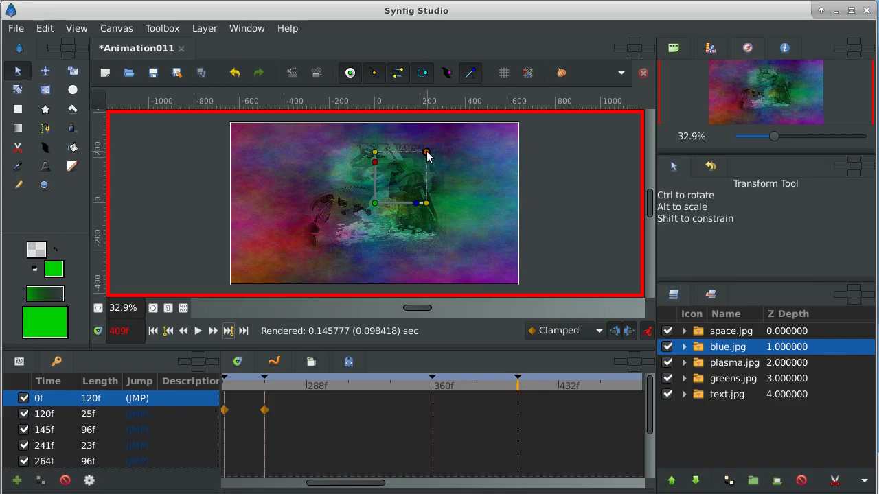
# Step: Undo an accidental blue.jpg resize and shrink plasma.jpg at frame 409 instead
pyautogui.moveTo(427, 156); pyautogui.dragTo(402, 193)
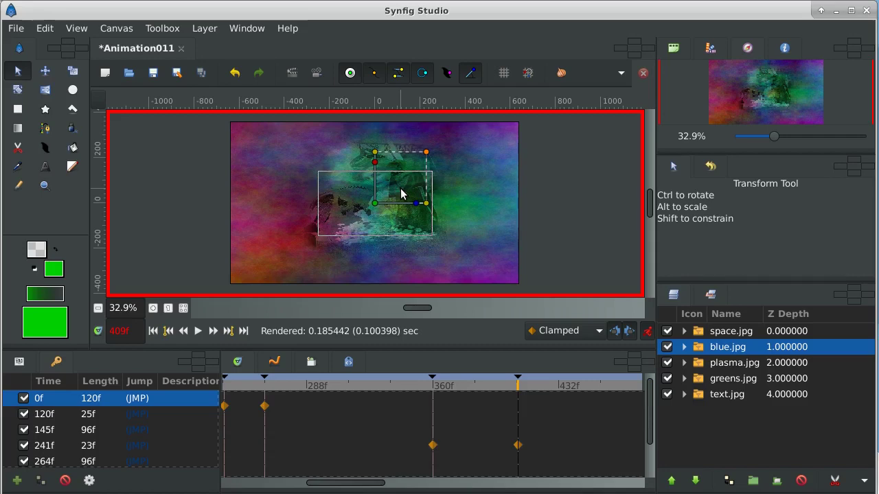
pyautogui.hotkey('ctrl', 'z')
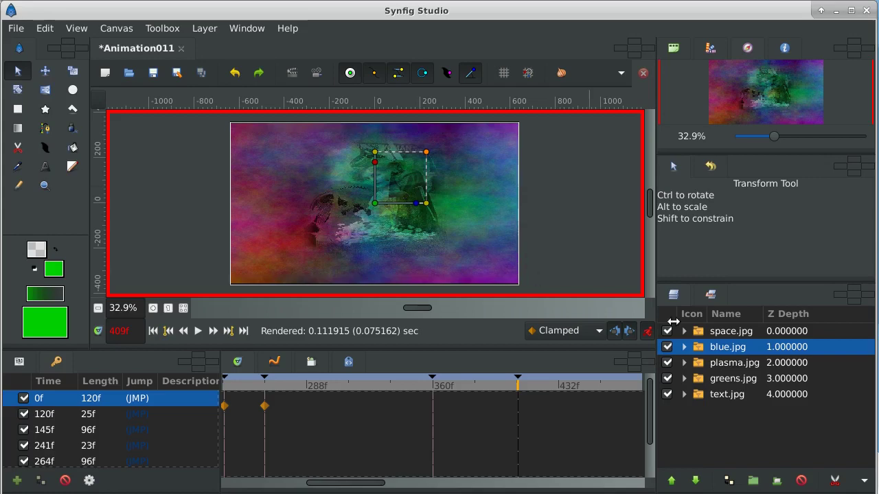
pyautogui.click(726, 364)
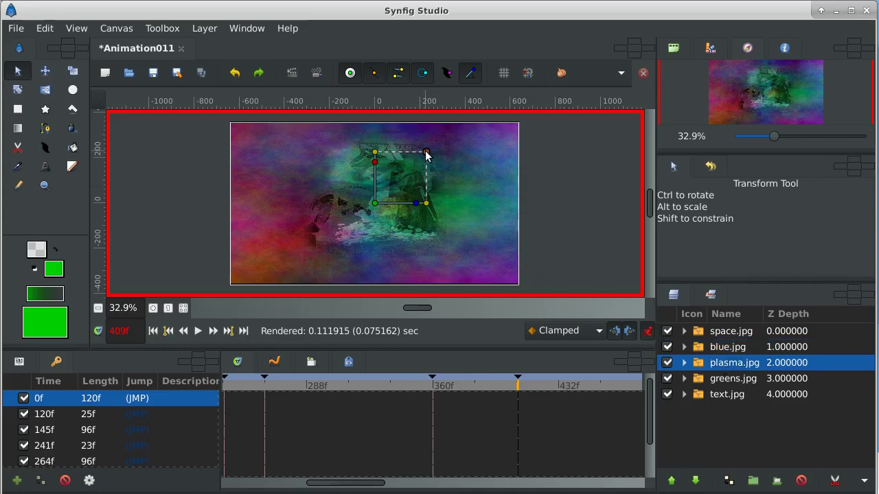
pyautogui.moveTo(425, 152); pyautogui.dragTo(404, 188)
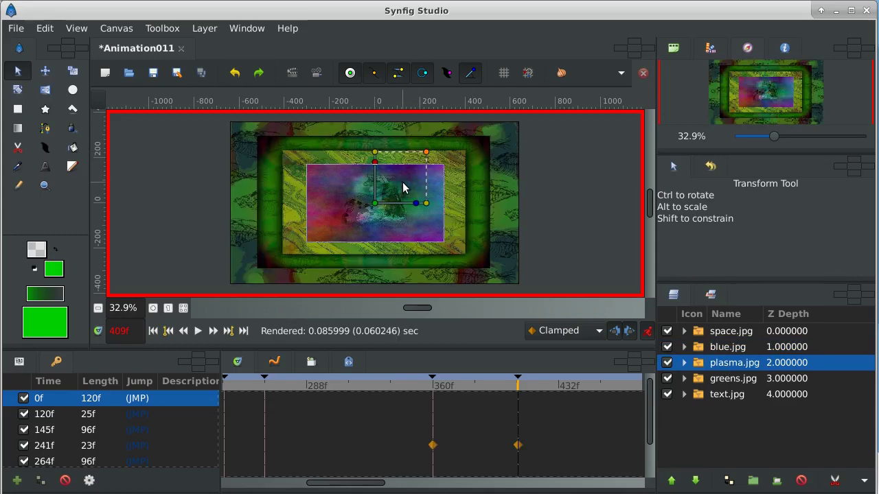
# Step: Add a keyframe at 432f and slide plasma.jpg off the canvas's right edge
pyautogui.click(557, 388)
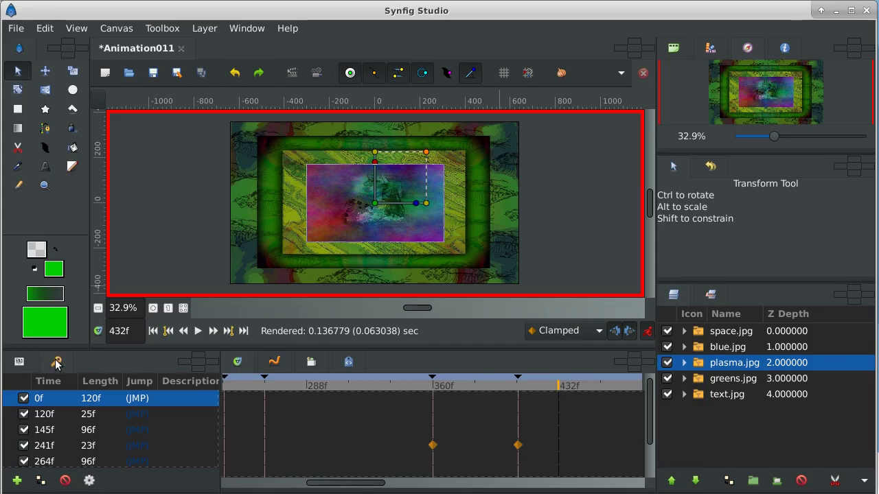
pyautogui.click(16, 481)
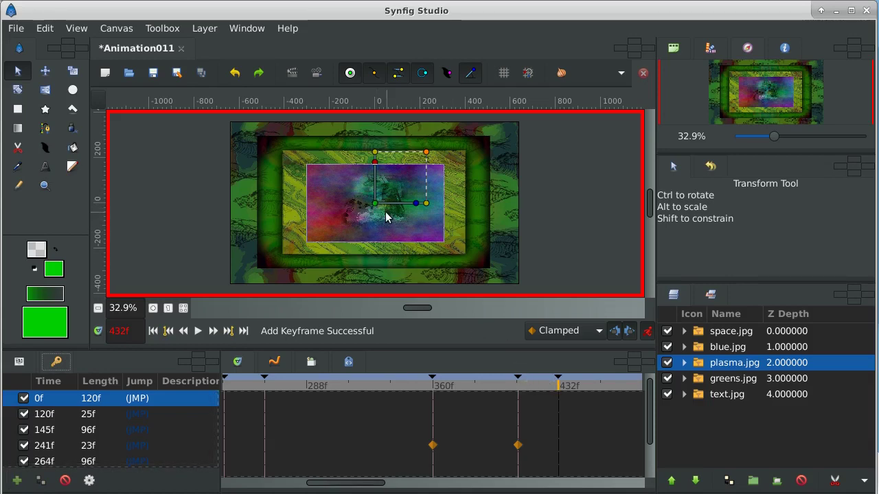
pyautogui.moveTo(375, 205); pyautogui.dragTo(591, 224)
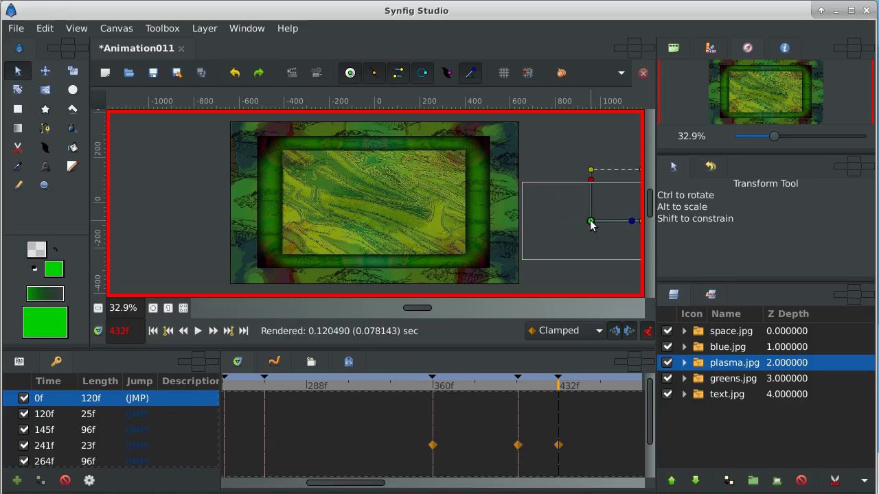
pyautogui.moveTo(773, 138); pyautogui.dragTo(770, 139)
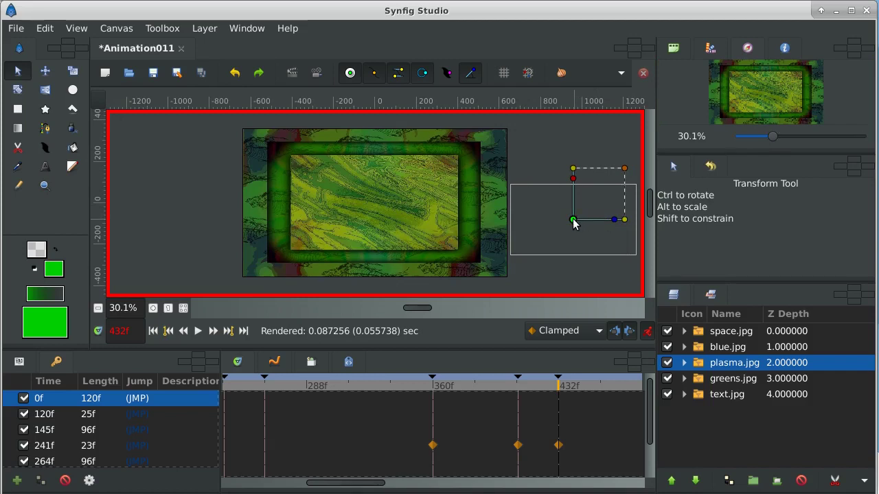
pyautogui.moveTo(574, 222); pyautogui.dragTo(578, 217)
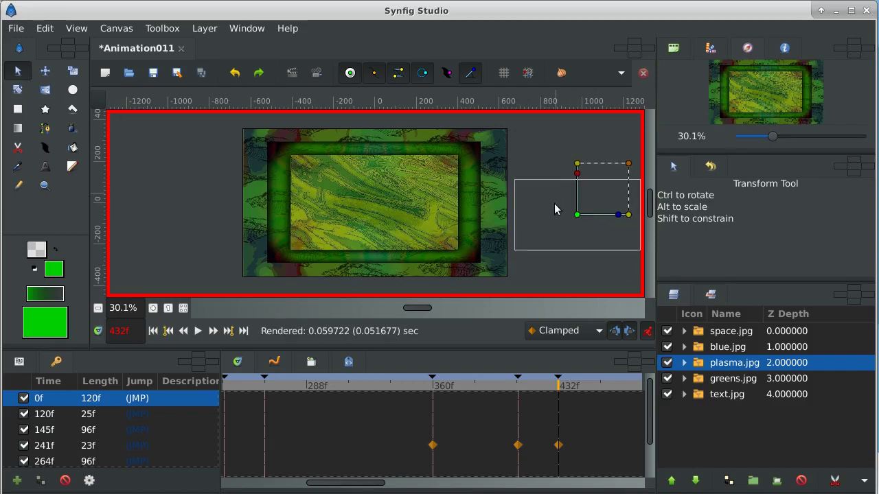
pyautogui.click(546, 390)
pyautogui.click(533, 390)
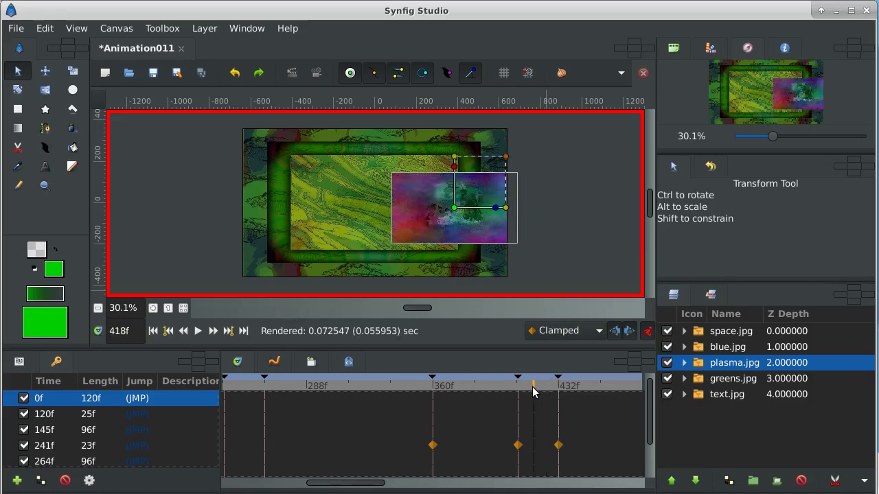
pyautogui.click(520, 390)
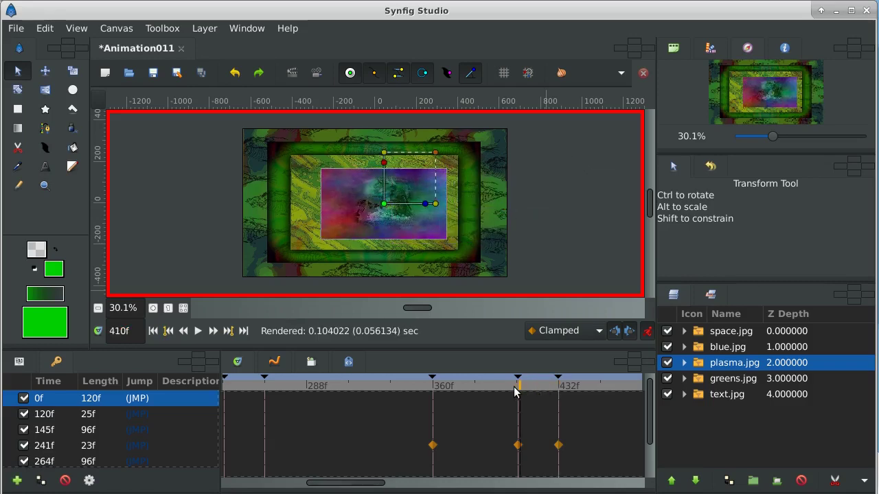
pyautogui.click(497, 390)
pyautogui.click(465, 389)
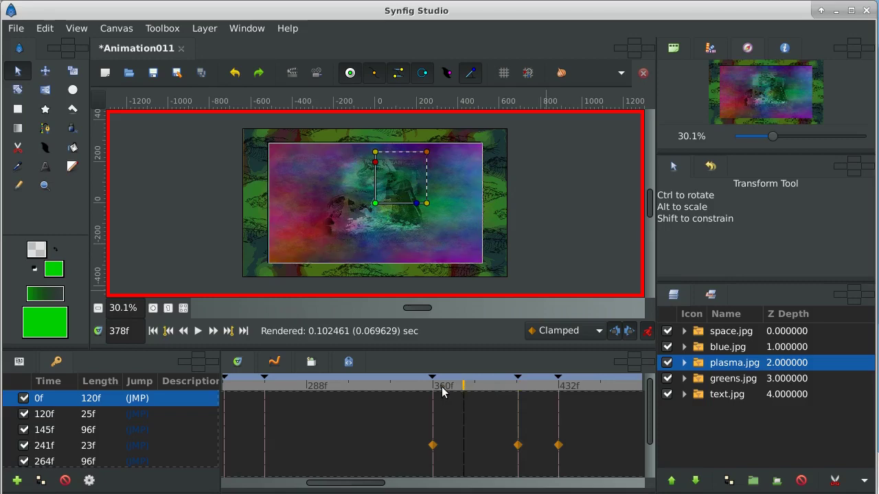
pyautogui.moveTo(442, 392); pyautogui.dragTo(399, 392)
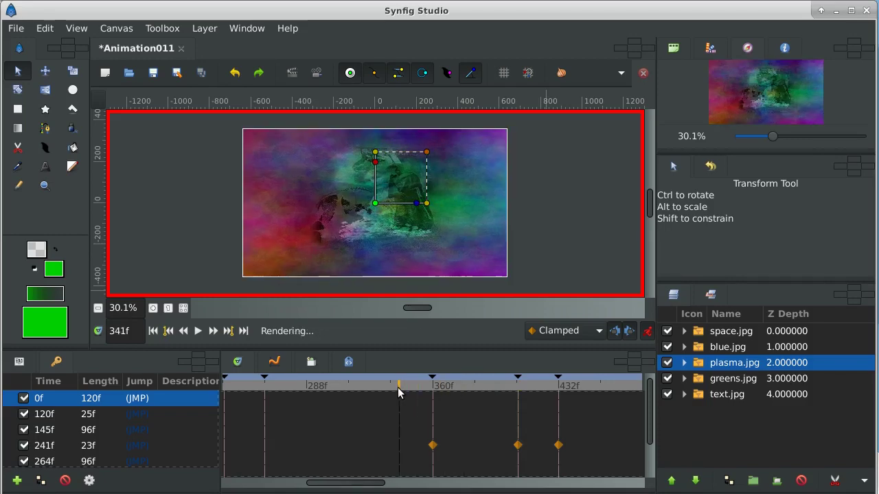
pyautogui.click(266, 390)
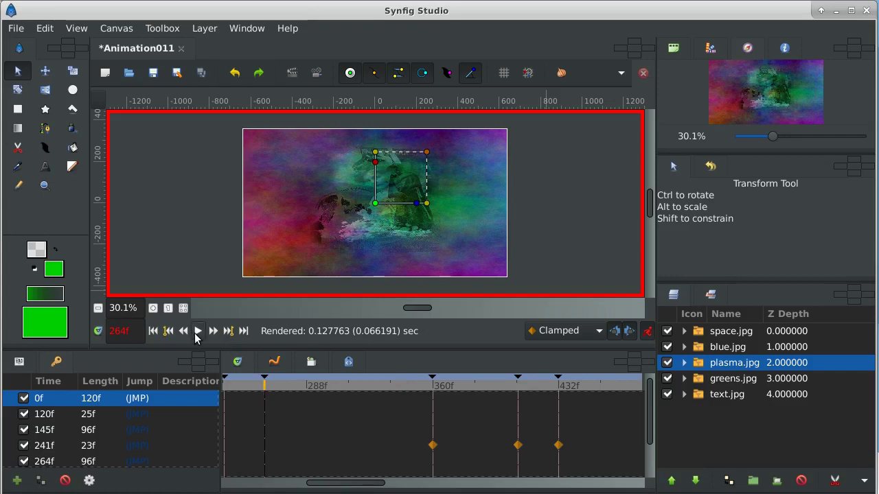
pyautogui.click(198, 331)
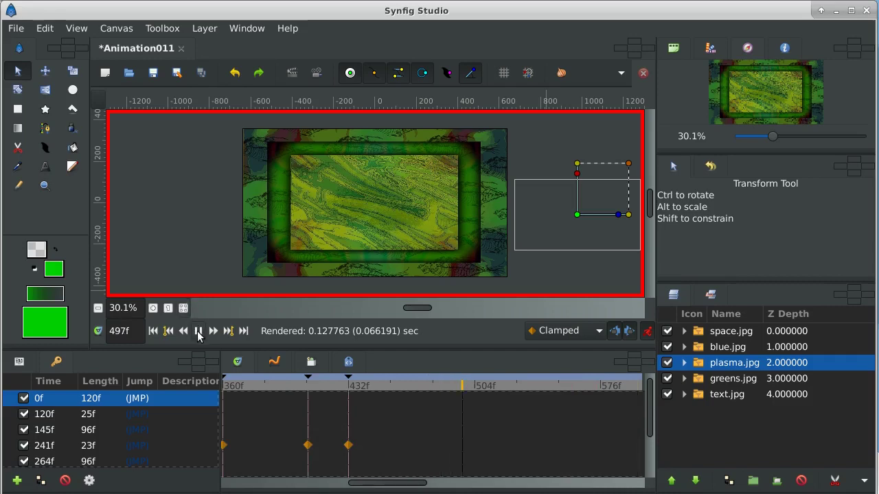
pyautogui.click(198, 332)
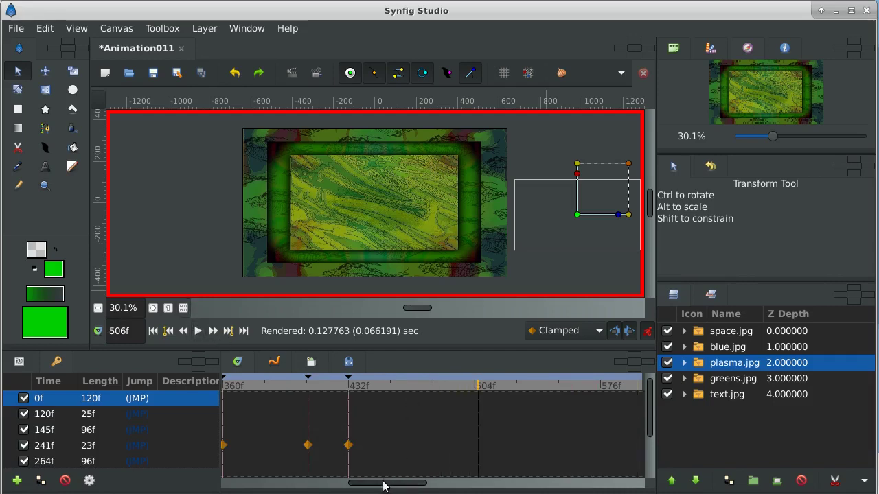
pyautogui.moveTo(383, 486); pyautogui.dragTo(415, 489)
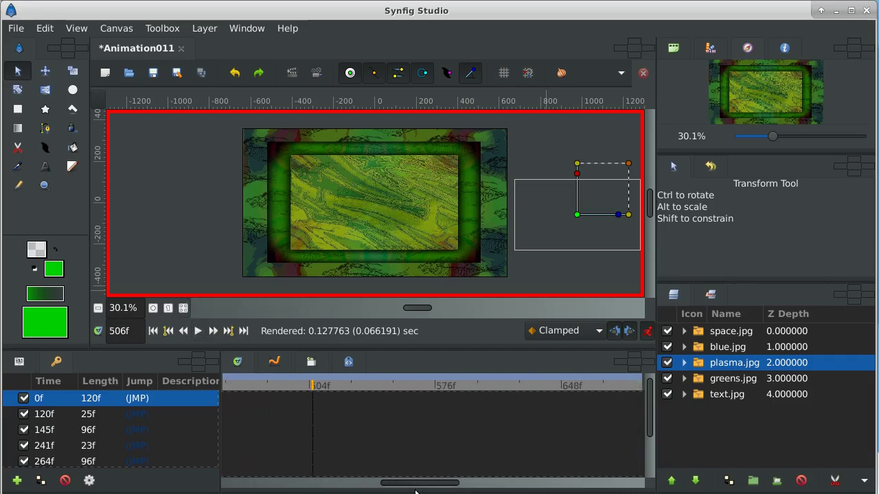
# Step: Add a keyframe at frame 601 and select the greens.jpg layer
pyautogui.click(314, 391)
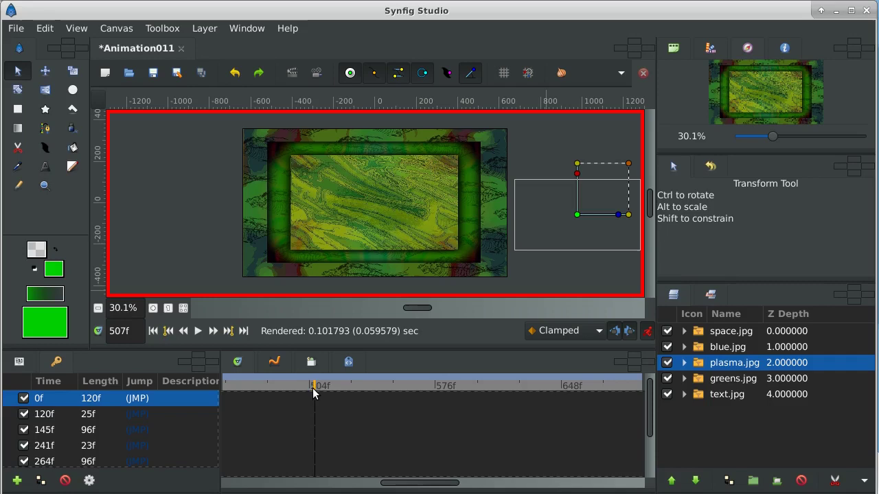
pyautogui.click(310, 388)
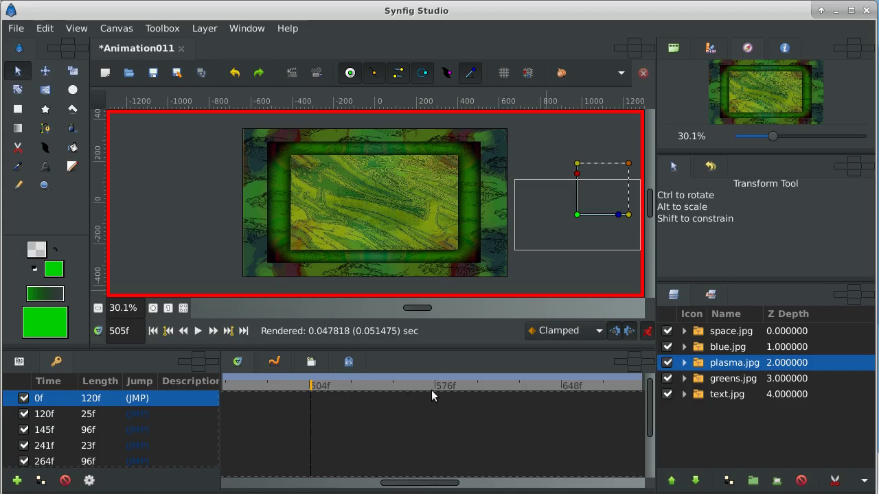
pyautogui.click(477, 382)
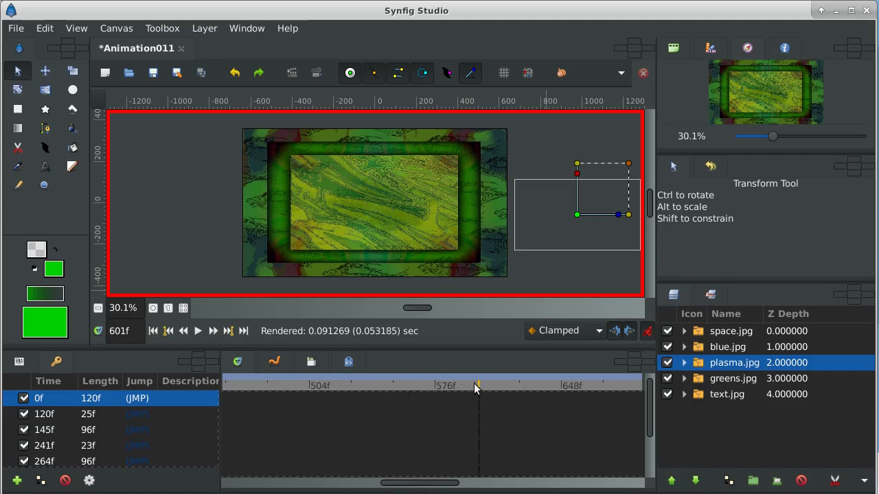
pyautogui.click(17, 482)
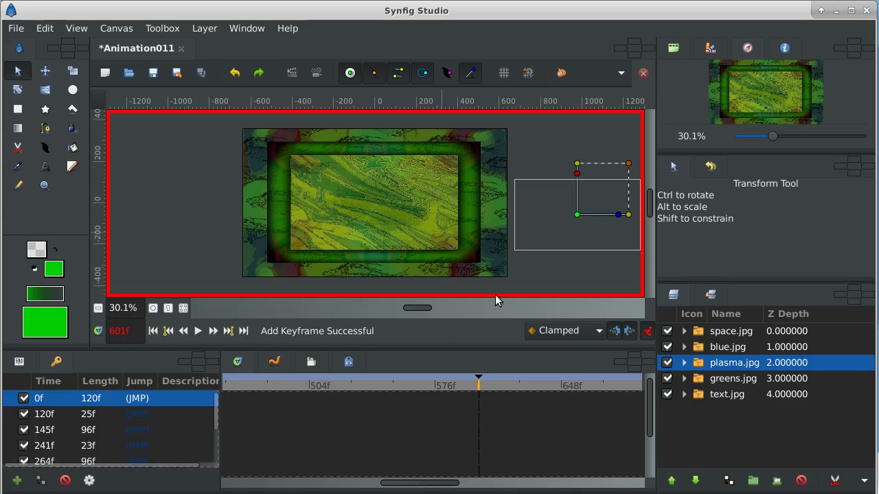
pyautogui.click(699, 385)
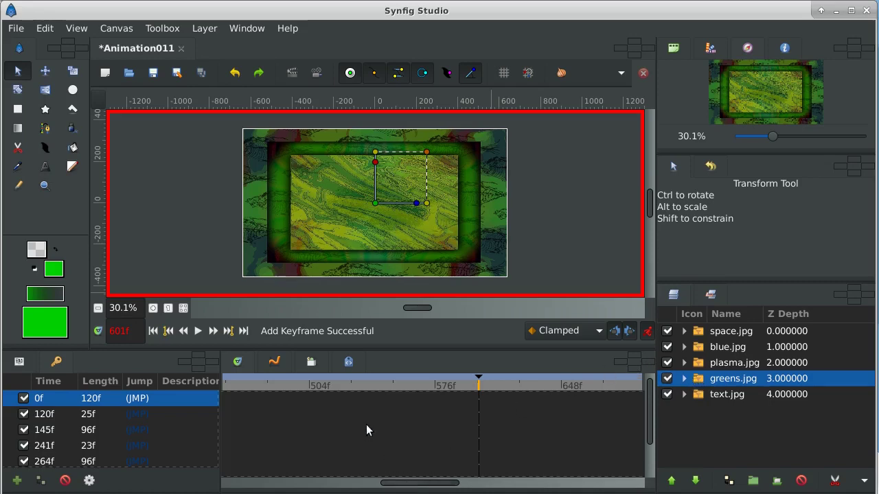
pyautogui.moveTo(330, 386); pyautogui.dragTo(428, 386)
pyautogui.click(463, 386)
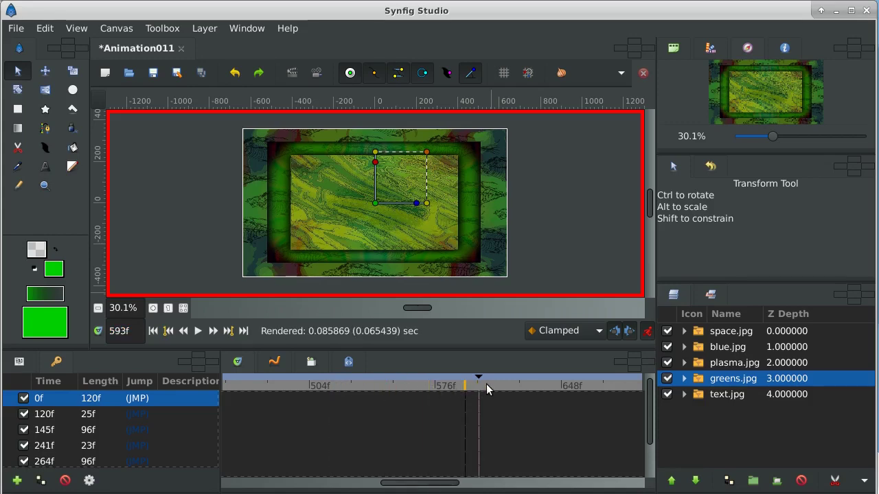
pyautogui.click(478, 386)
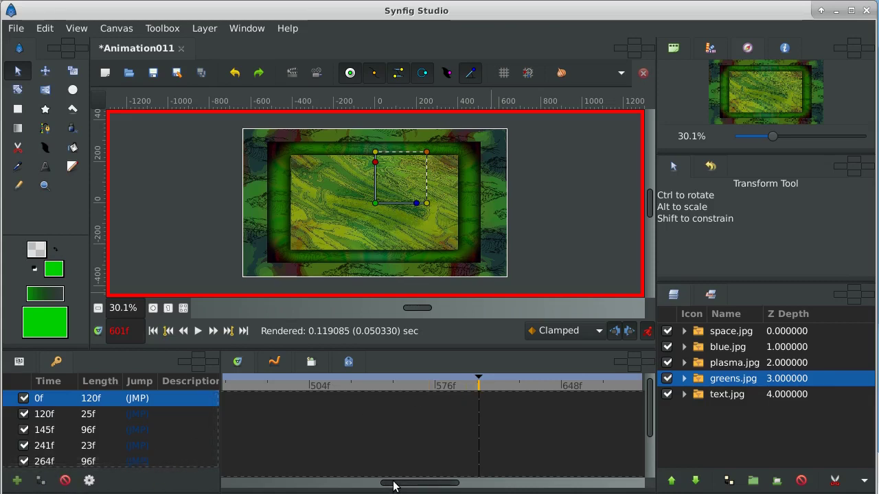
pyautogui.moveTo(393, 483); pyautogui.dragTo(424, 488)
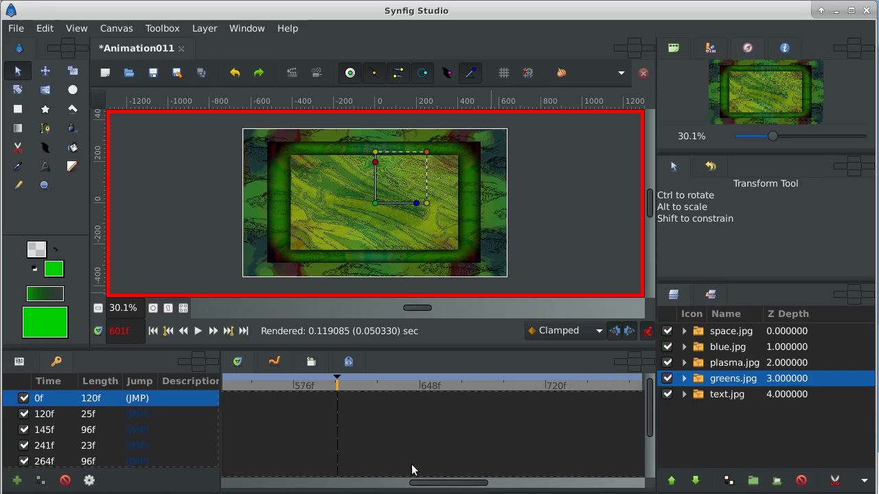
# Step: At frame 625, tilt and shrink the greens image
pyautogui.click(377, 381)
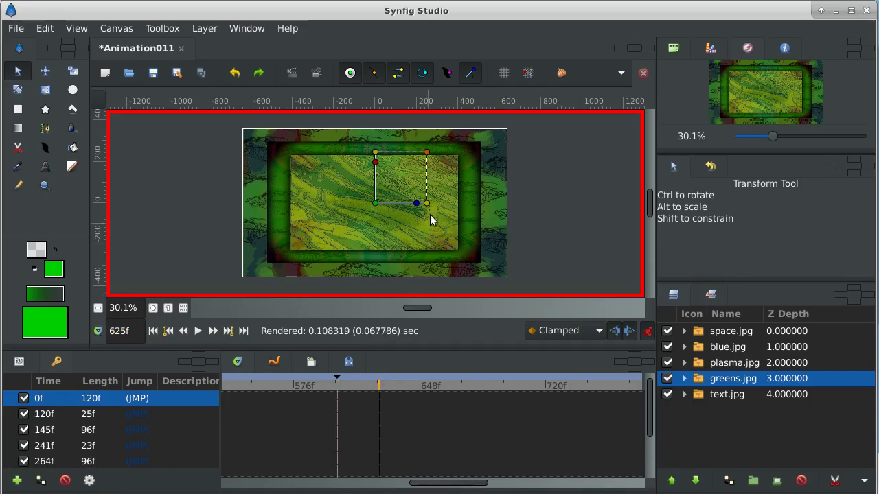
pyautogui.moveTo(425, 153); pyautogui.dragTo(398, 238)
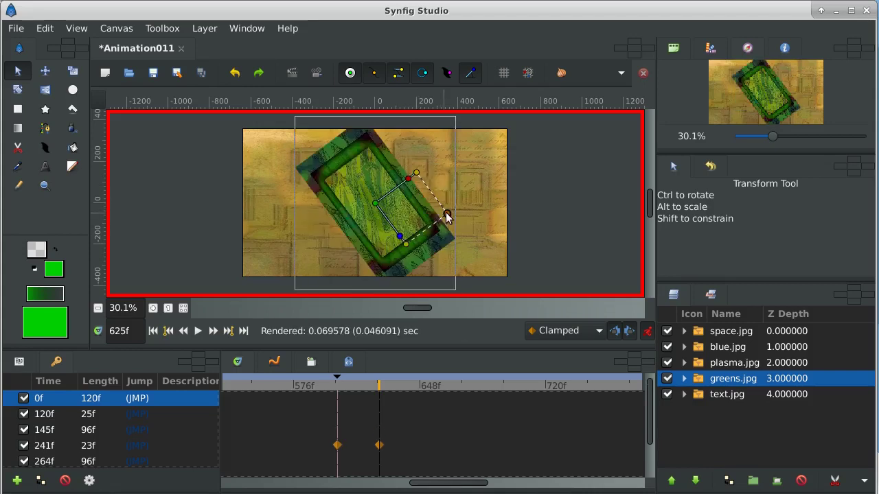
pyautogui.moveTo(440, 217); pyautogui.dragTo(418, 213)
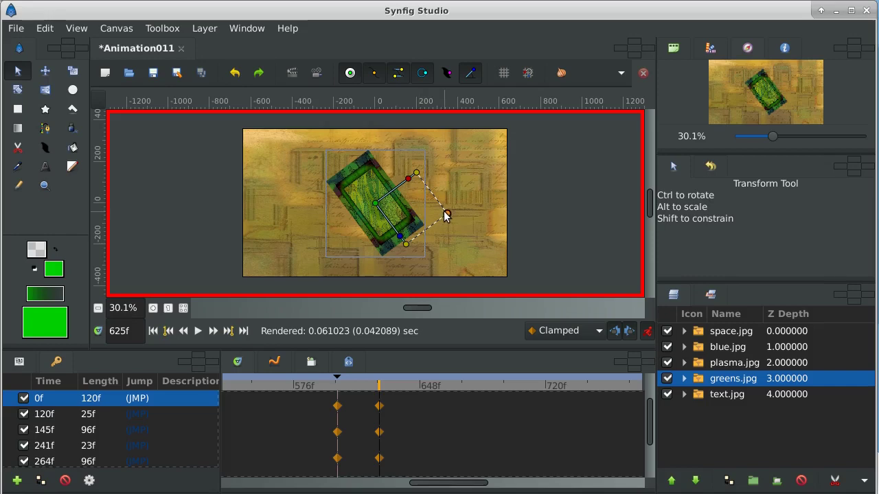
# Step: Add a keyframe at 649f and move the greens image off the left edge
pyautogui.click(420, 387)
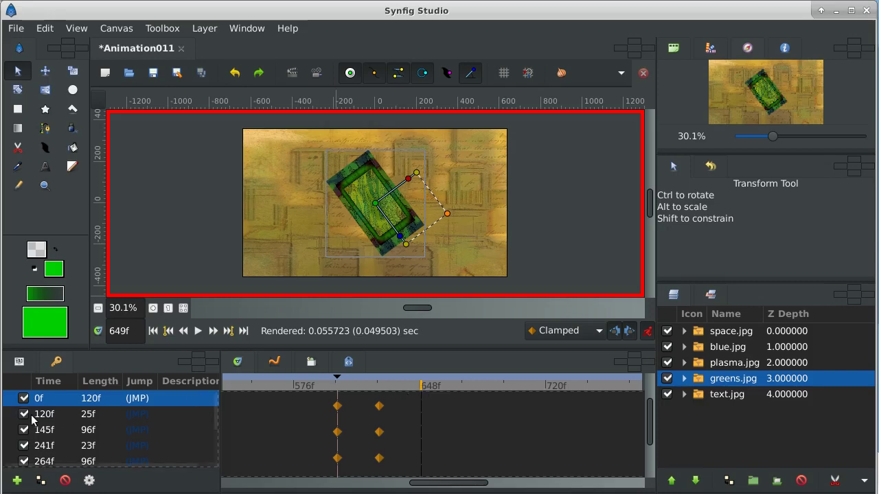
pyautogui.click(17, 480)
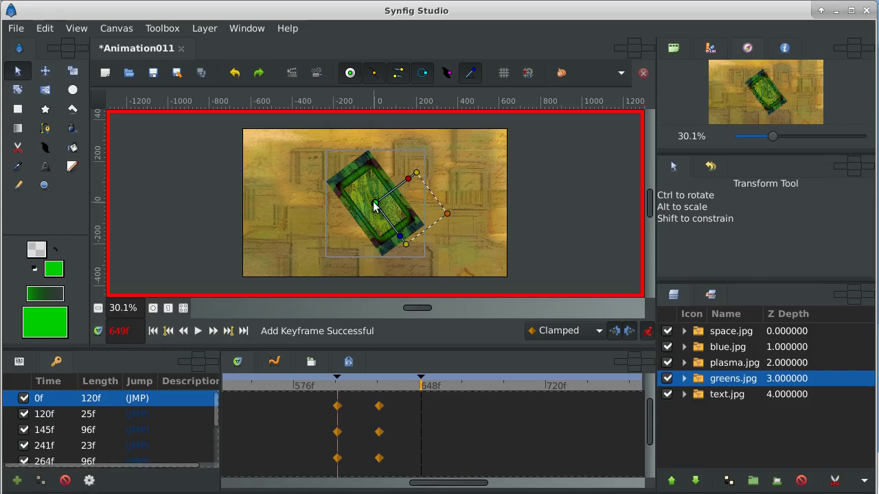
pyautogui.moveTo(375, 206); pyautogui.dragTo(154, 198)
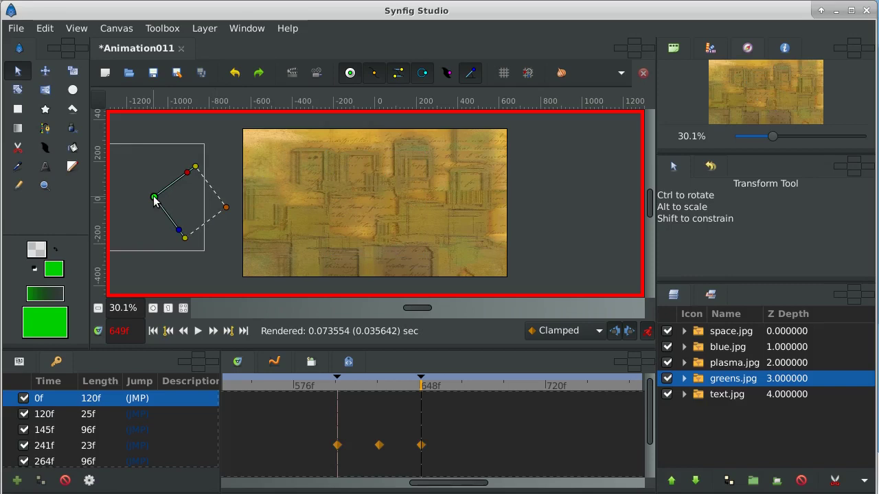
pyautogui.click(253, 382)
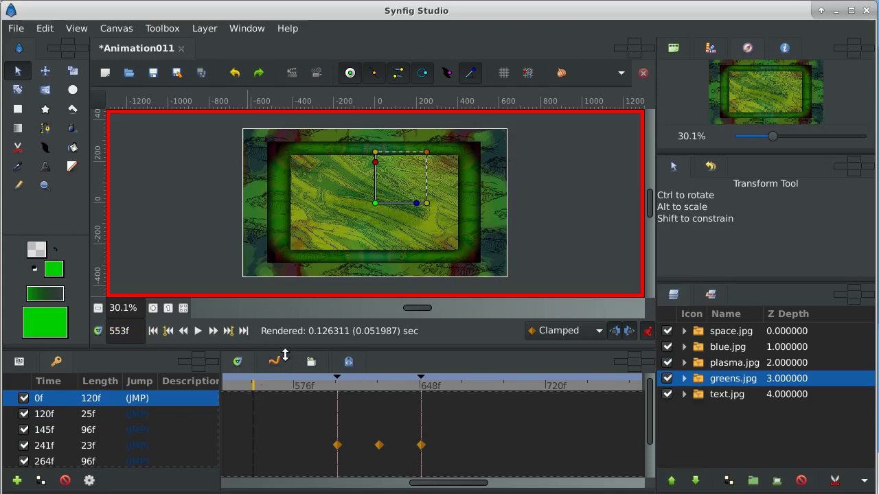
pyautogui.click(197, 330)
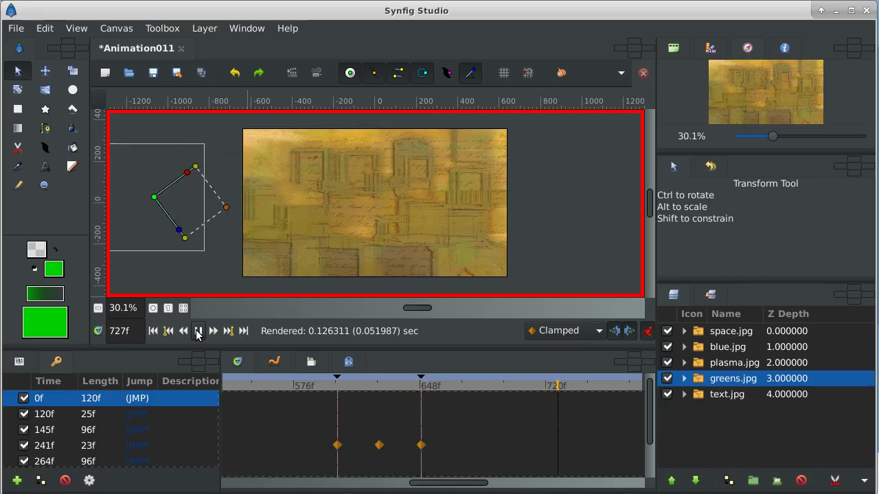
pyautogui.click(197, 332)
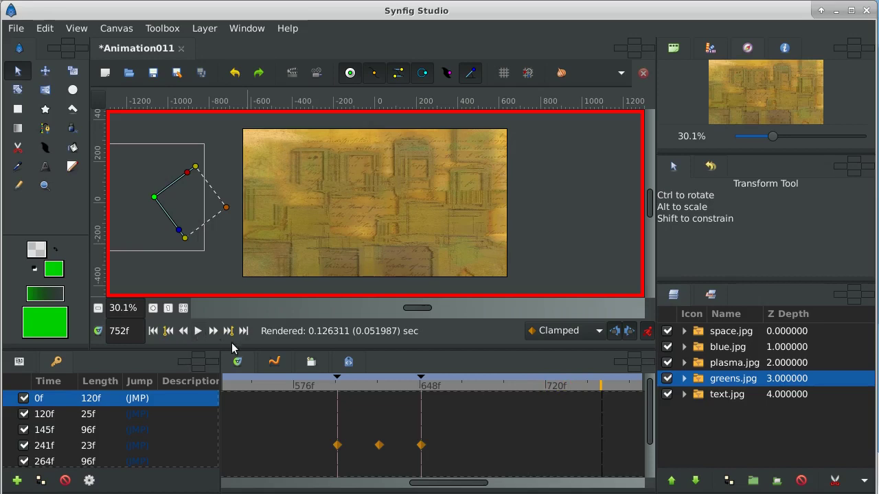
pyautogui.click(169, 331)
pyautogui.click(168, 331)
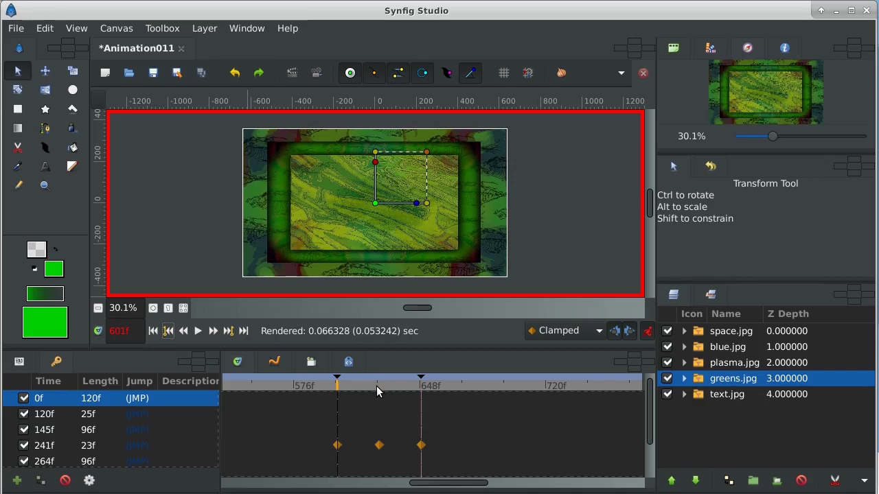
# Step: Add a keyframe at 624f and centre the shrunk, rotated greens image in the frame
pyautogui.click(376, 386)
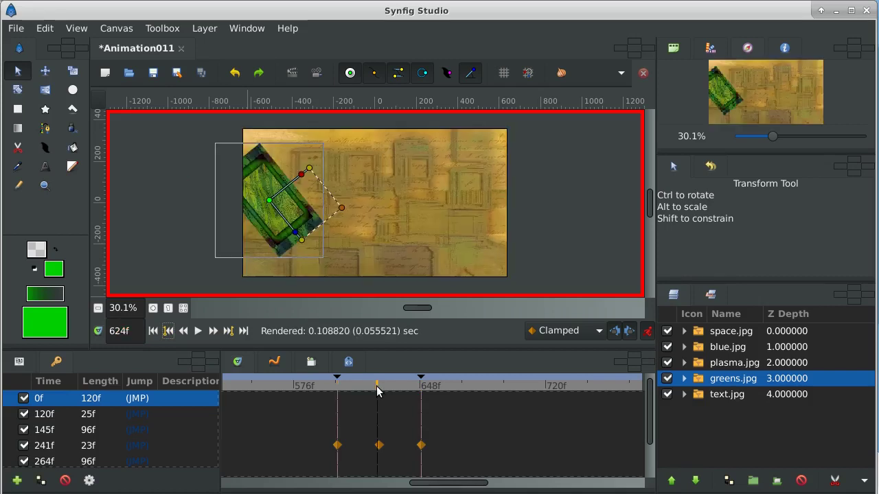
pyautogui.click(17, 481)
pyautogui.click(168, 332)
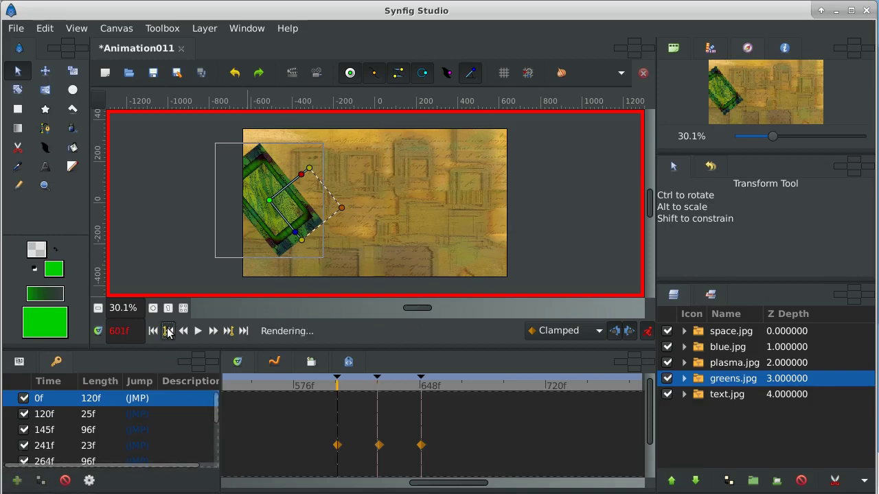
pyautogui.click(229, 332)
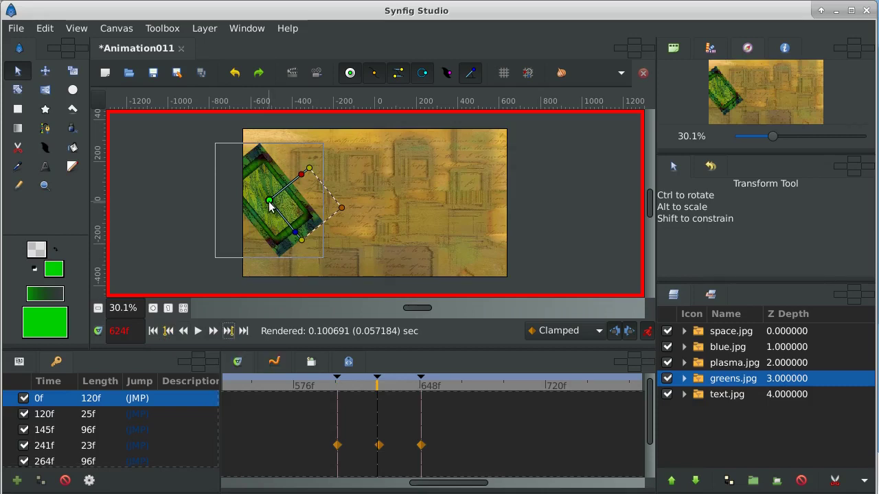
pyautogui.moveTo(269, 201); pyautogui.dragTo(375, 202)
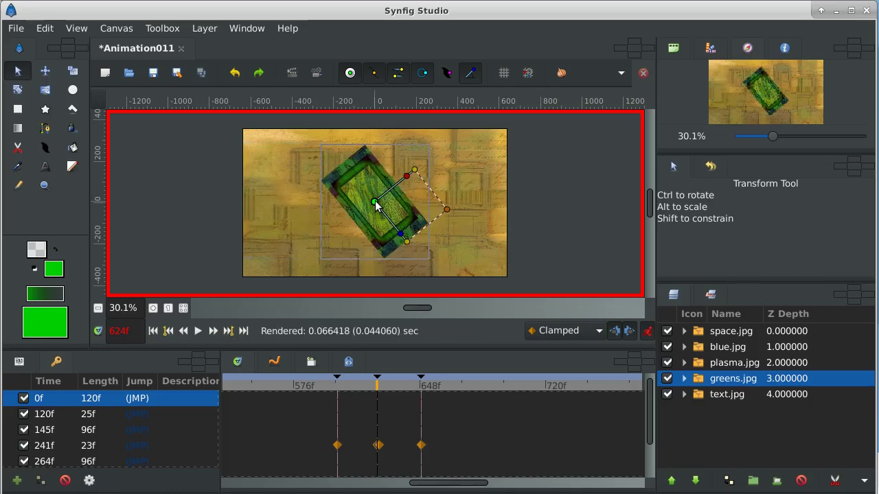
pyautogui.click(228, 331)
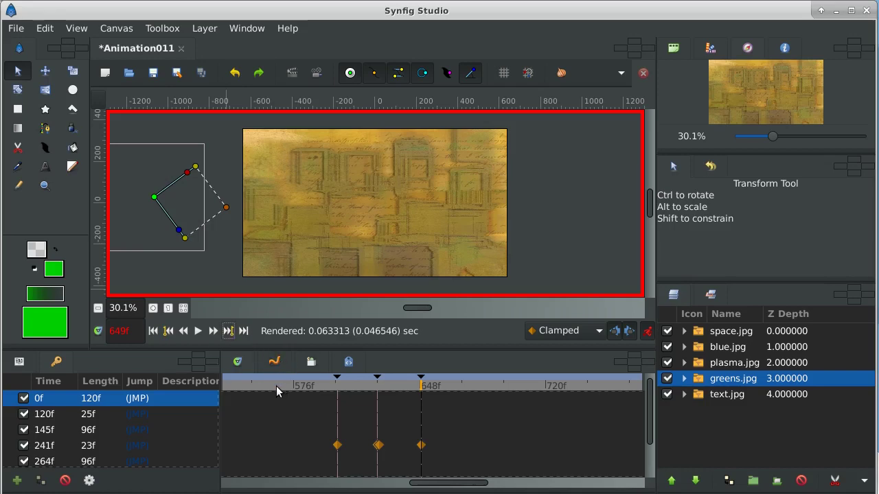
pyautogui.click(278, 388)
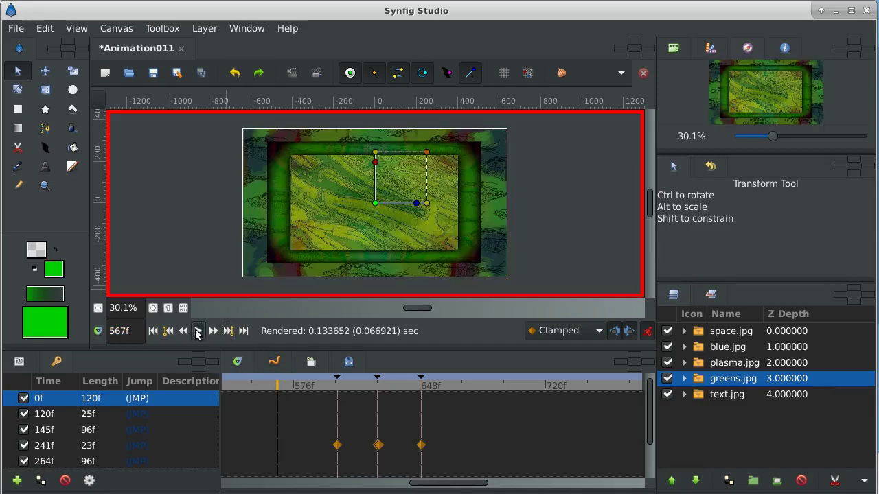
pyautogui.click(198, 332)
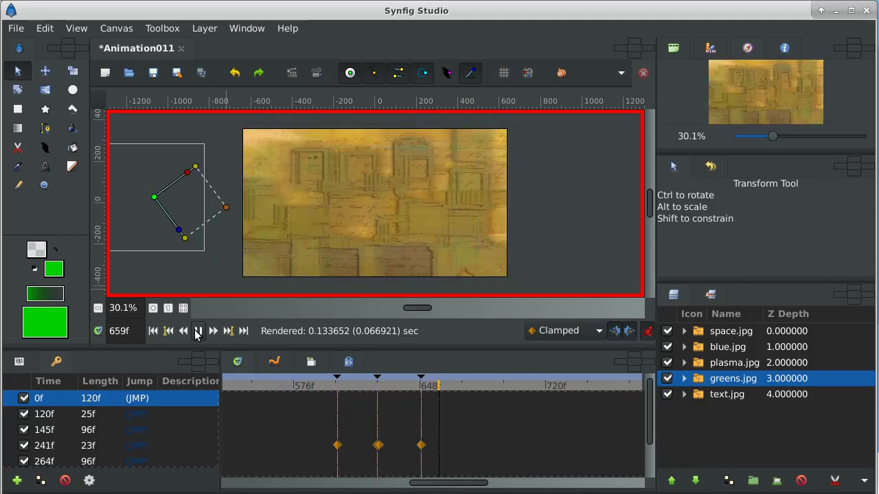
pyautogui.click(197, 332)
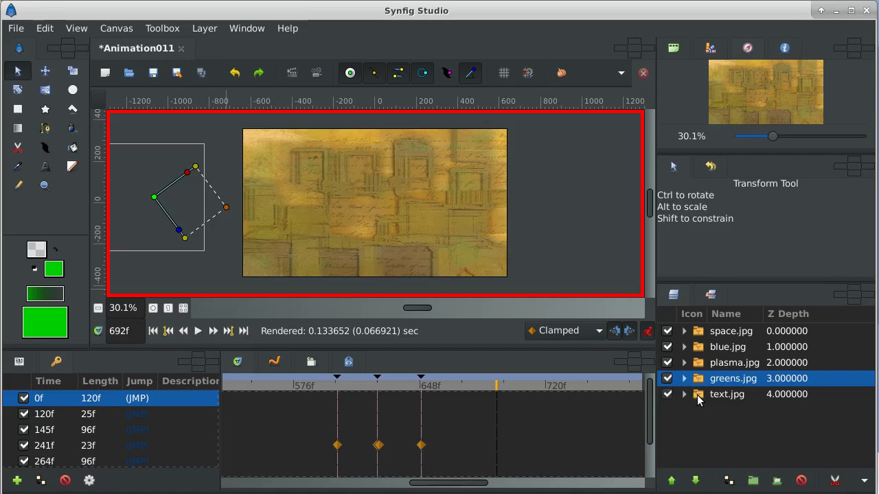
# Step: With text.jpg selected, import dream.jpg from the IMAGES folder
pyautogui.click(698, 398)
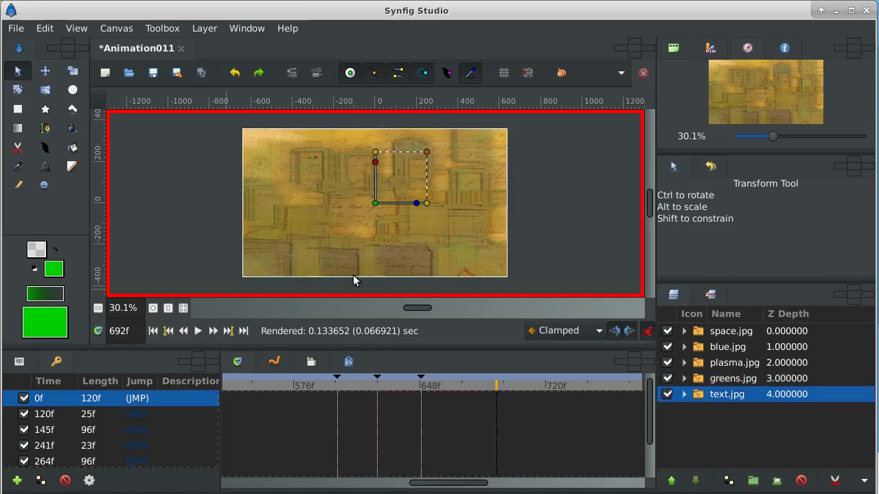
pyautogui.click(14, 30)
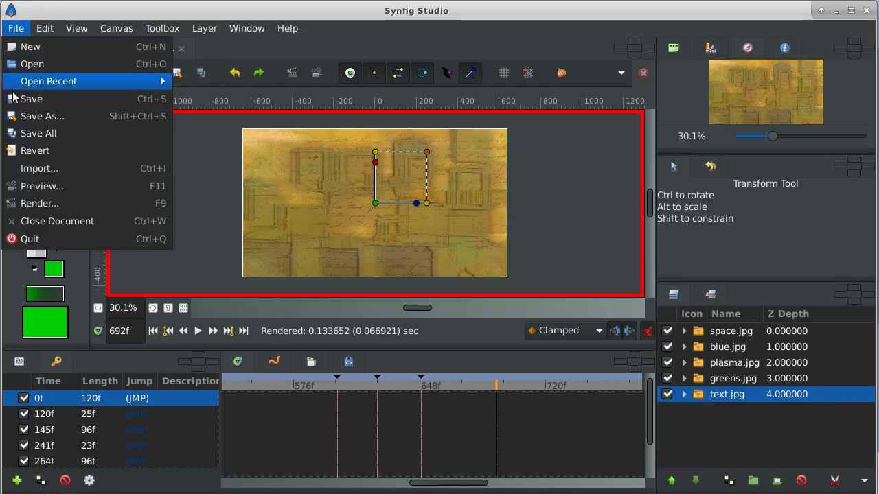
pyautogui.click(21, 168)
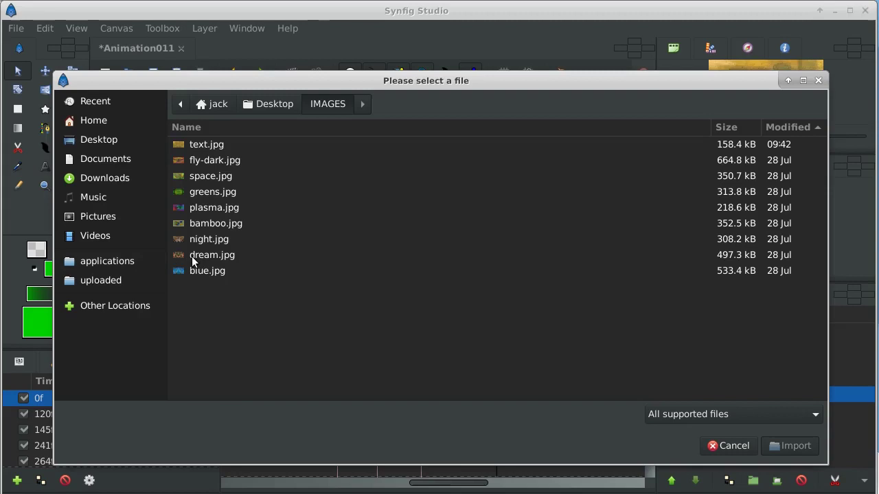
pyautogui.click(211, 256)
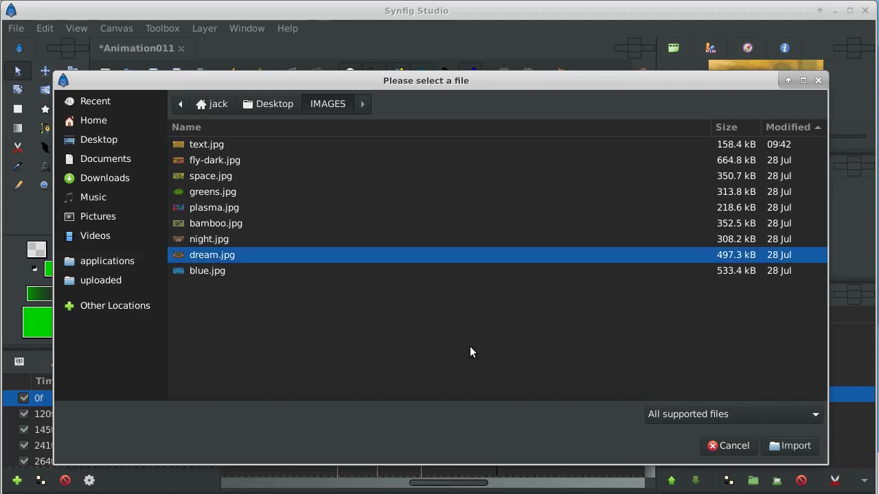
pyautogui.click(781, 447)
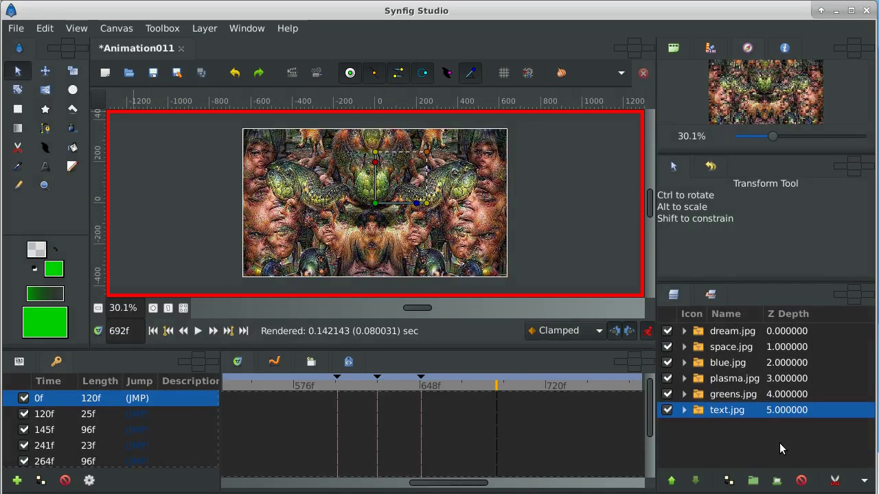
# Step: Lower the dream.jpg layer four times to the bottom of the stack, beneath text.jpg
pyautogui.click(727, 331)
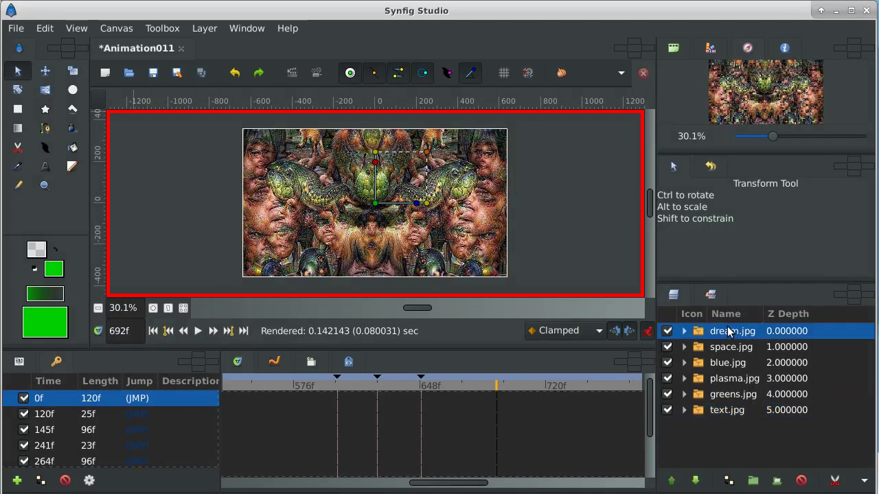
pyautogui.click(695, 481)
pyautogui.click(695, 481)
pyautogui.click(695, 481)
pyautogui.click(695, 481)
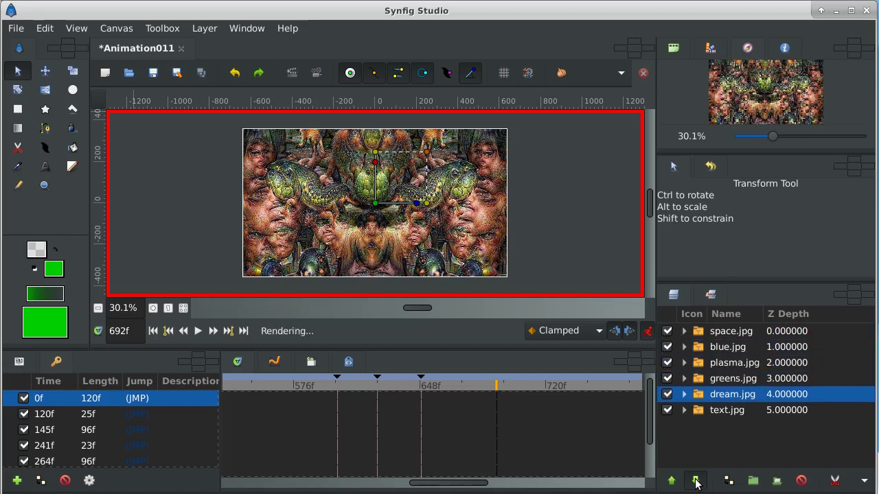
pyautogui.click(695, 481)
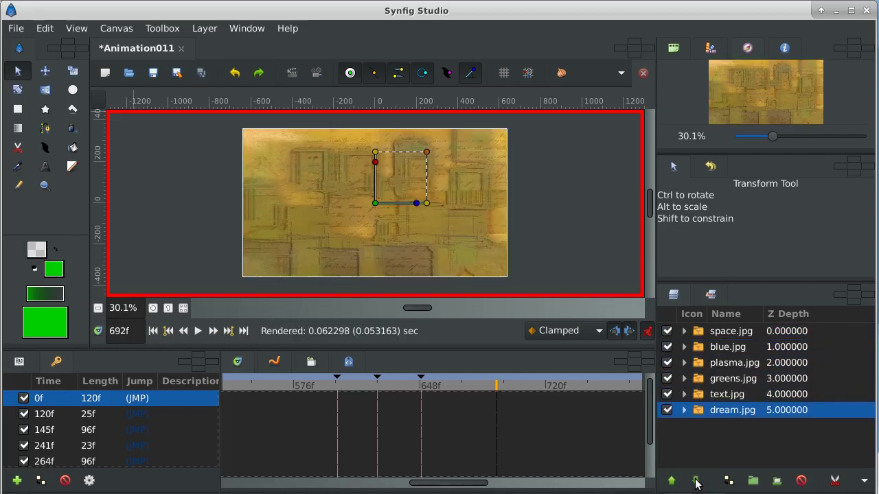
pyautogui.click(701, 396)
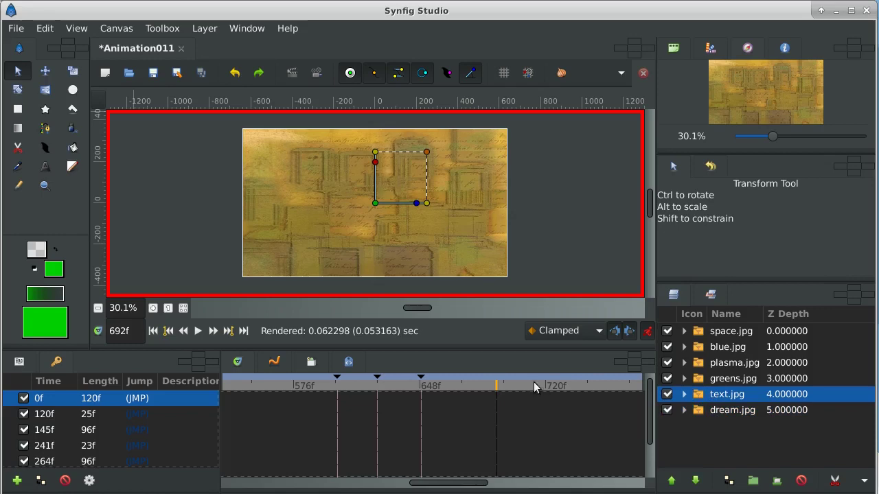
# Step: Step back through the existing keyframes at 649f and 624f, then return to 649f
pyautogui.click(497, 389)
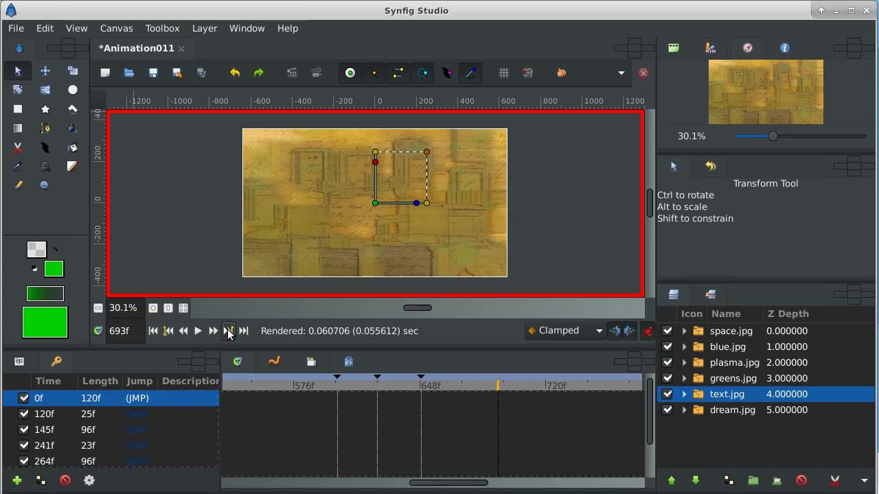
pyautogui.click(168, 331)
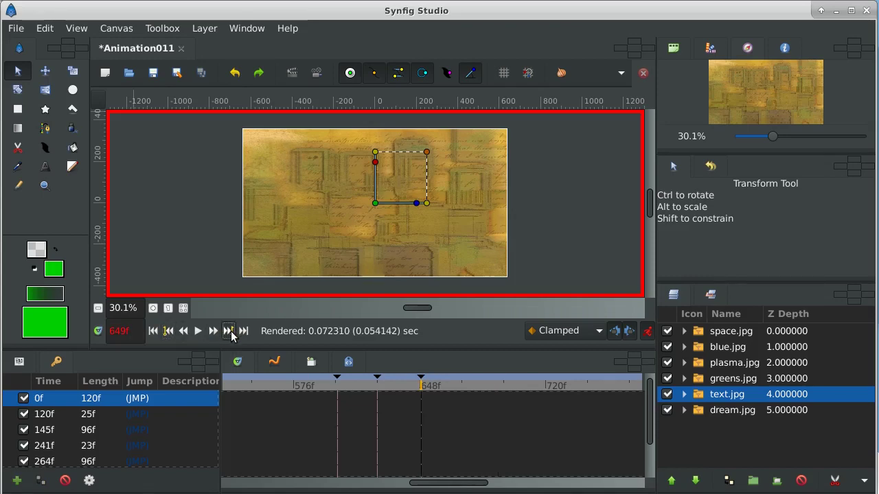
pyautogui.click(167, 332)
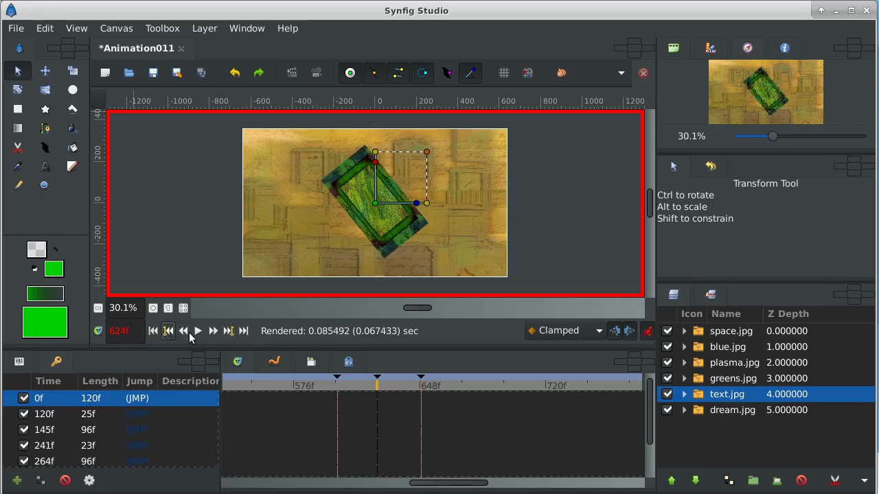
pyautogui.click(228, 331)
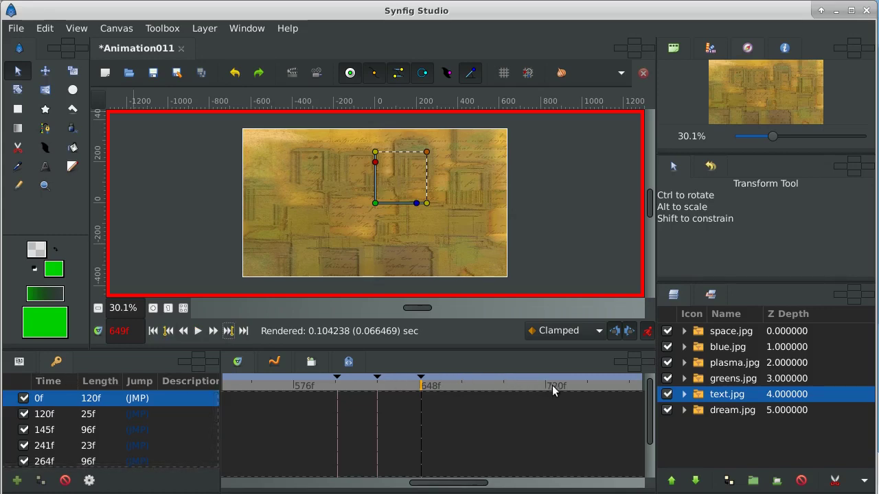
# Step: Add keyframes at frame 769 and frame 817
pyautogui.click(629, 385)
pyautogui.click(16, 480)
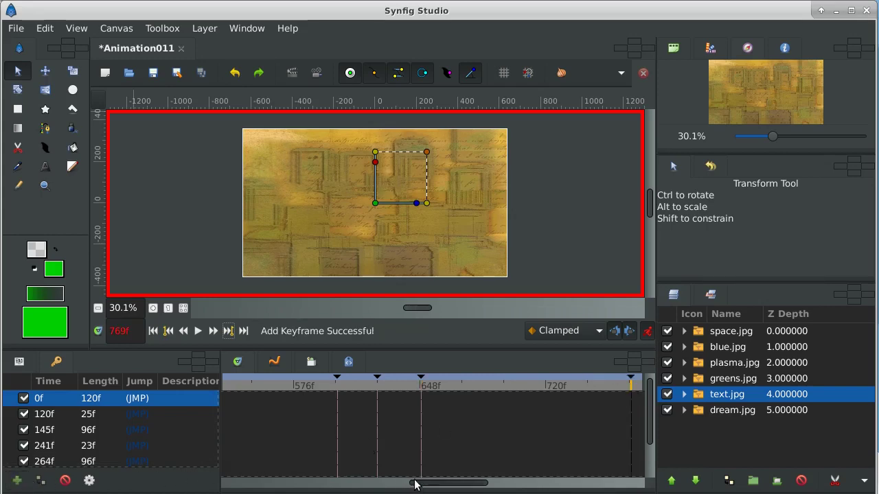
pyautogui.moveTo(414, 484); pyautogui.dragTo(485, 485)
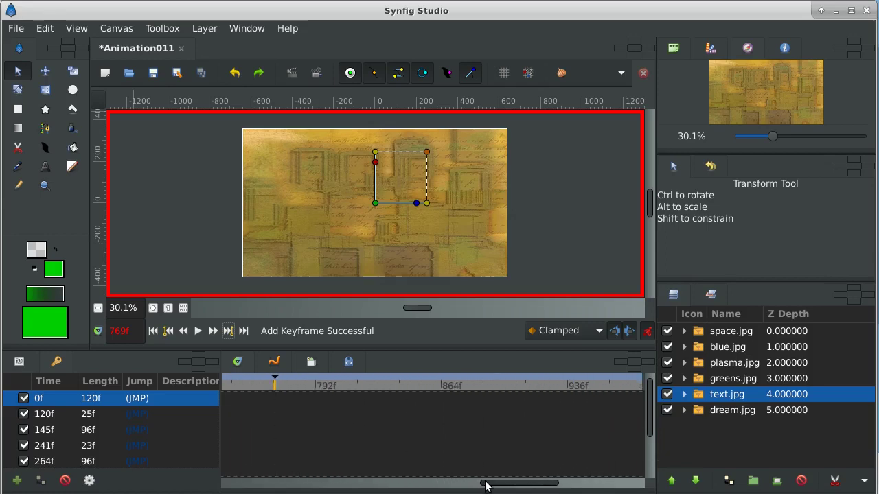
pyautogui.click(357, 386)
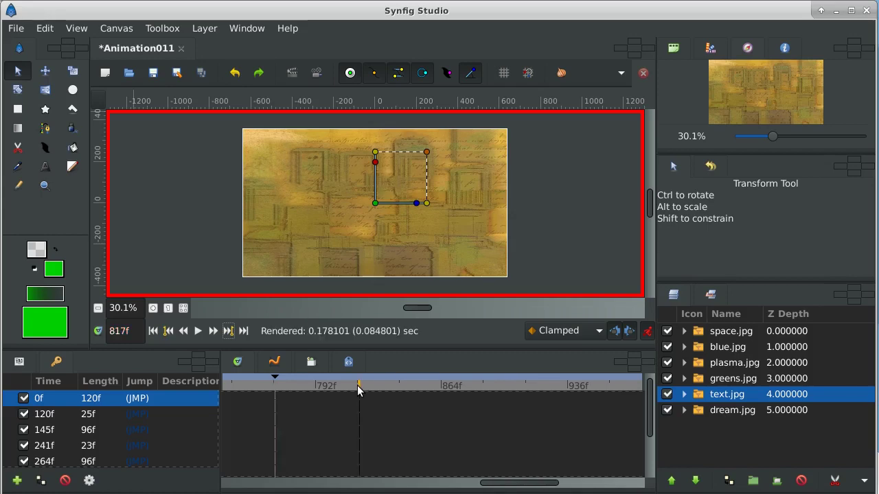
pyautogui.click(18, 480)
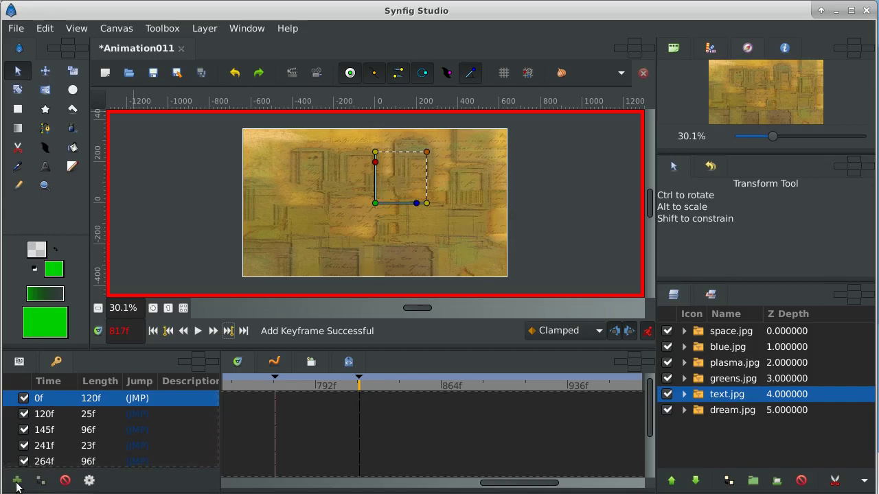
# Step: At 817f set text.jpg's Amount to 0 and shrink it to about 34px scale
pyautogui.click(20, 362)
pyautogui.click(113, 405)
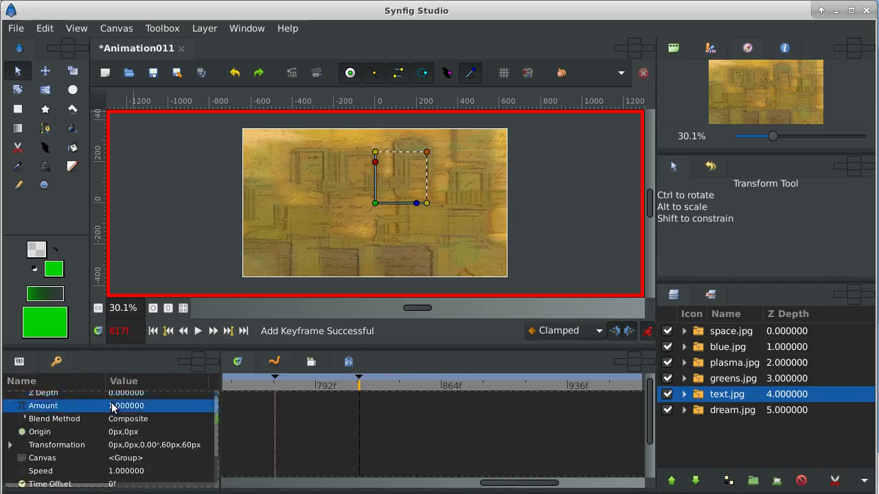
pyautogui.click(113, 405)
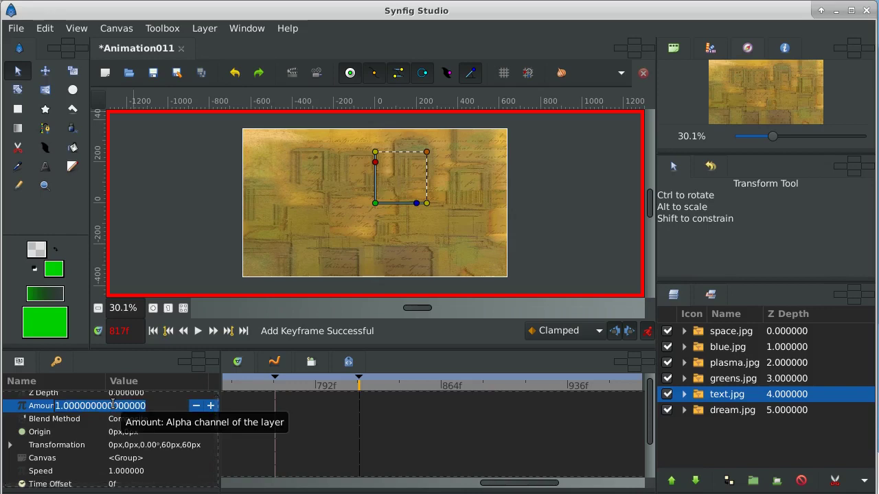
pyautogui.write('0')
pyautogui.press('Return')
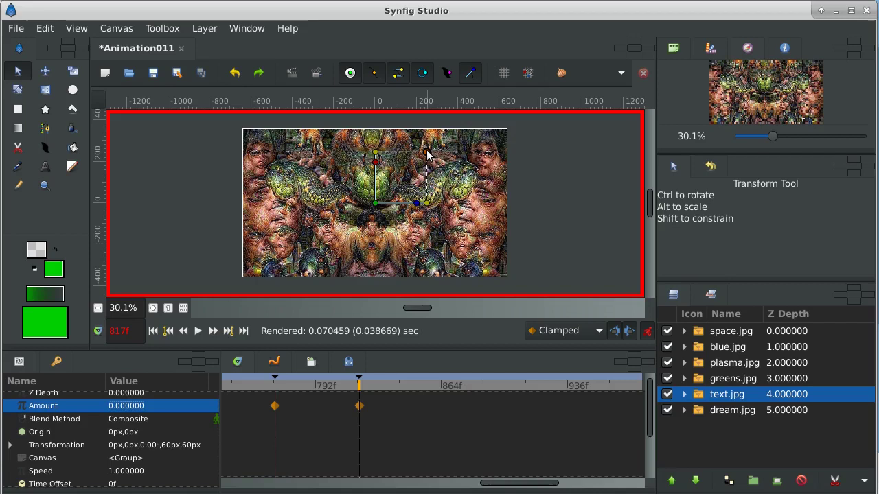
pyautogui.moveTo(427, 156); pyautogui.dragTo(409, 182)
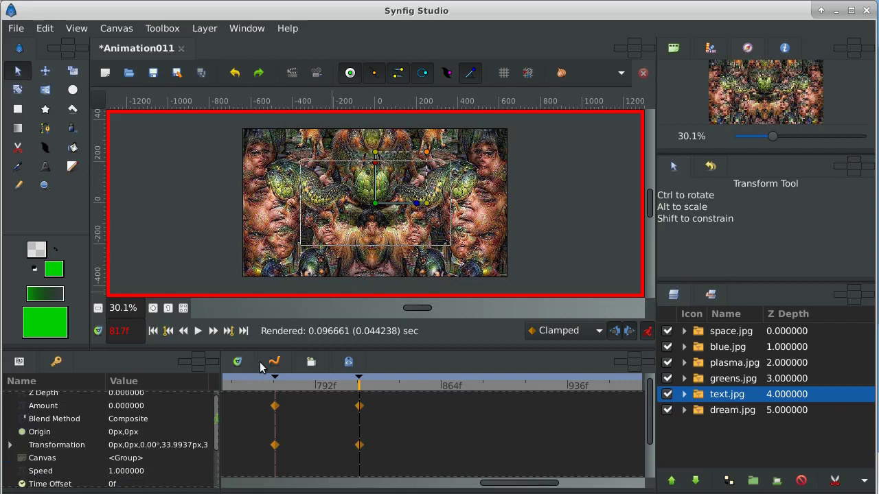
pyautogui.click(272, 386)
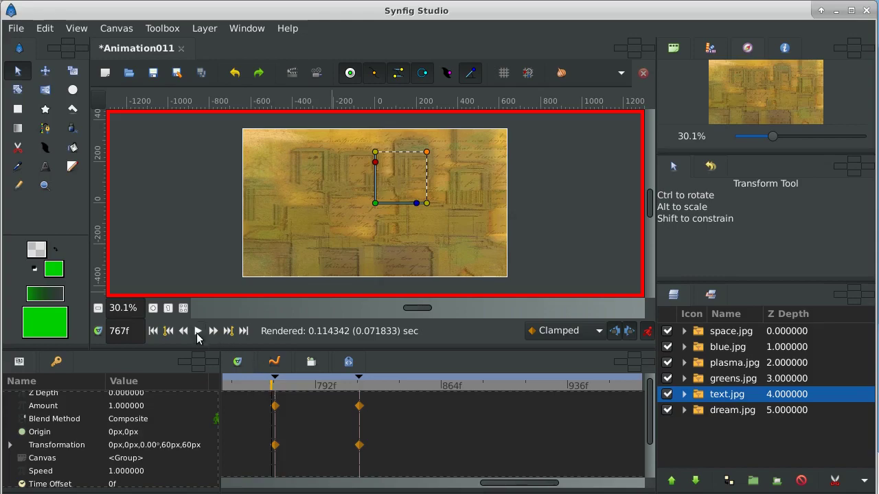
# Step: Preview the fade, then at 817f shrink text.jpg's scale to 21.0244px
pyautogui.click(198, 331)
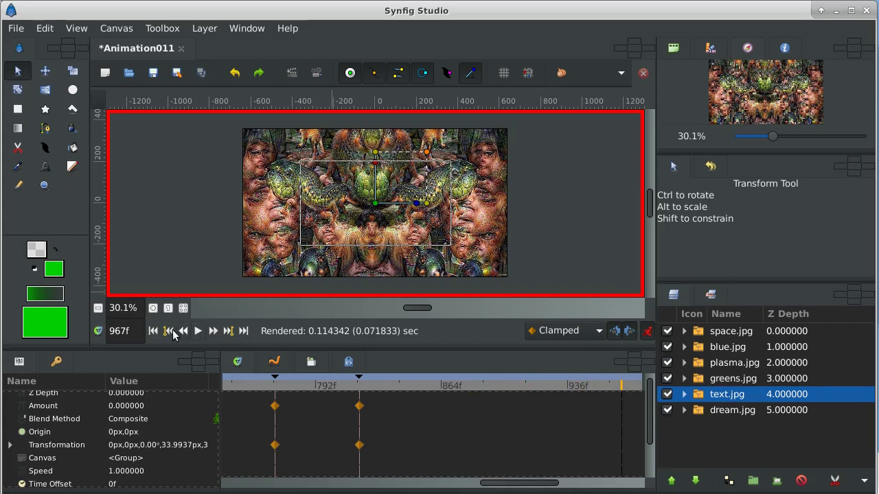
pyautogui.click(166, 331)
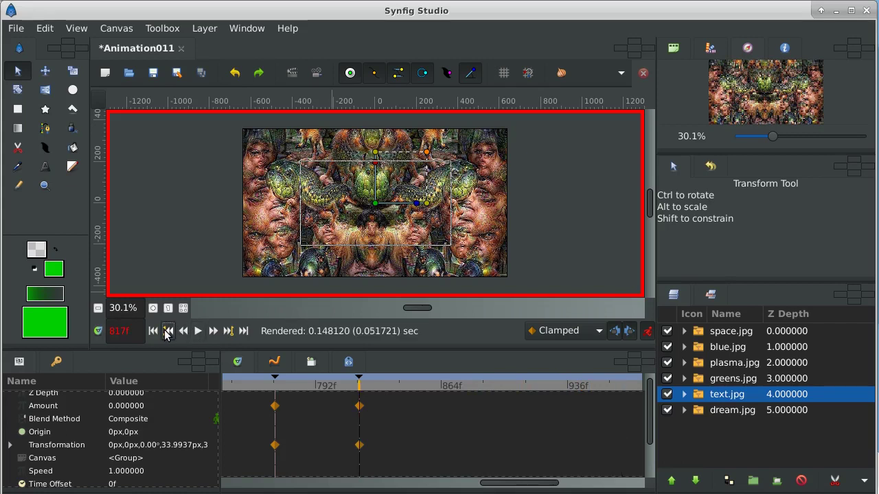
pyautogui.click(427, 153)
pyautogui.moveTo(426, 154); pyautogui.dragTo(410, 178)
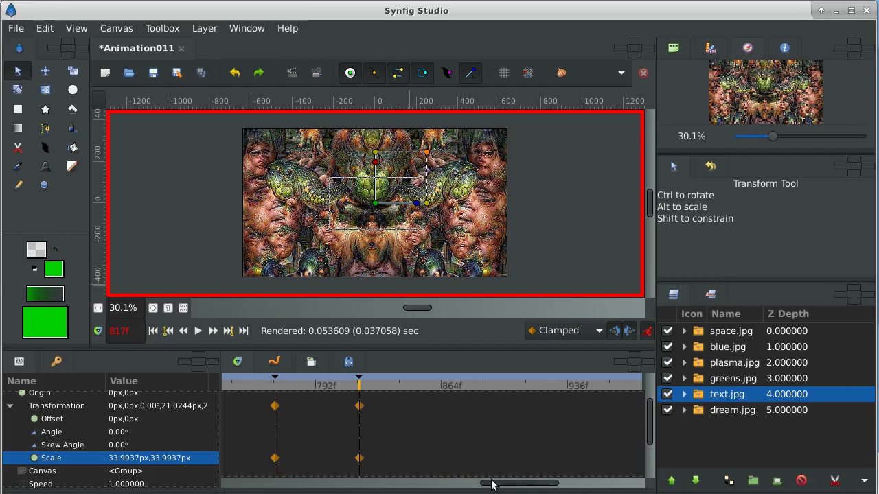
pyautogui.moveTo(491, 484)
pyautogui.mouseDown()
pyautogui.moveTo(608, 484)
pyautogui.moveTo(470, 484)
pyautogui.moveTo(505, 487)
pyautogui.mouseUp()
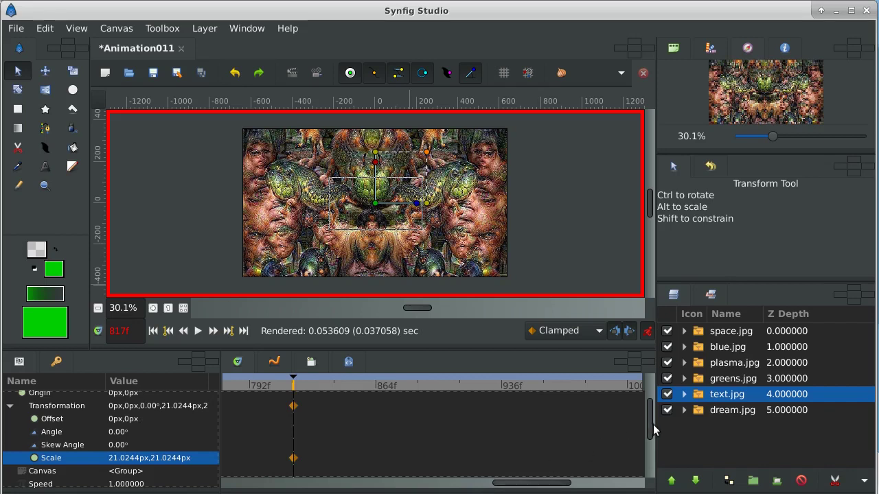
# Step: Add a keyframe at 865f and enlarge dream.jpg there
pyautogui.click(697, 412)
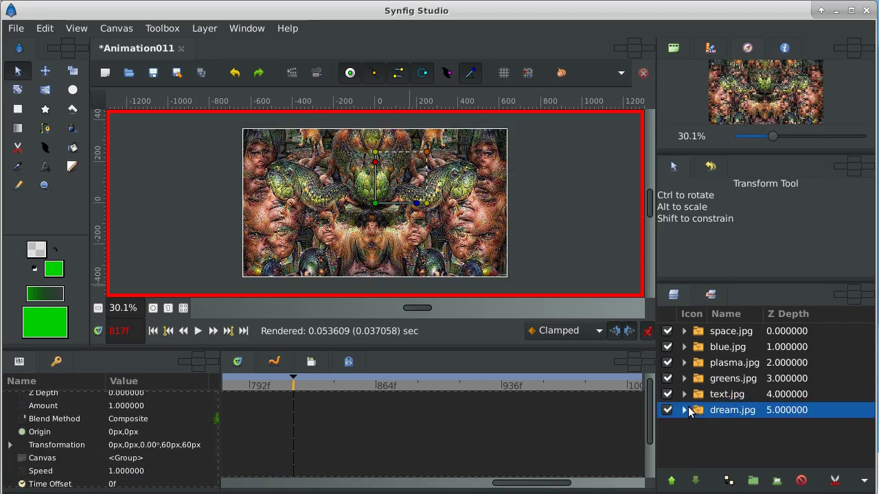
pyautogui.click(376, 387)
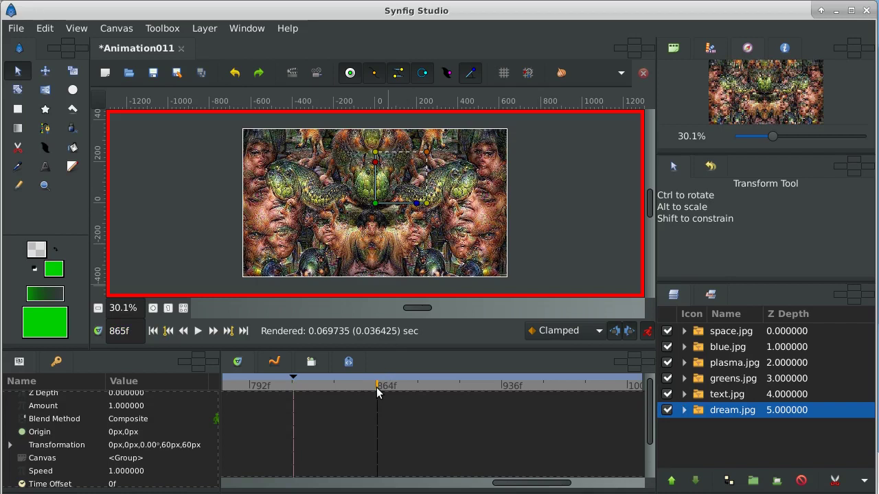
pyautogui.click(53, 362)
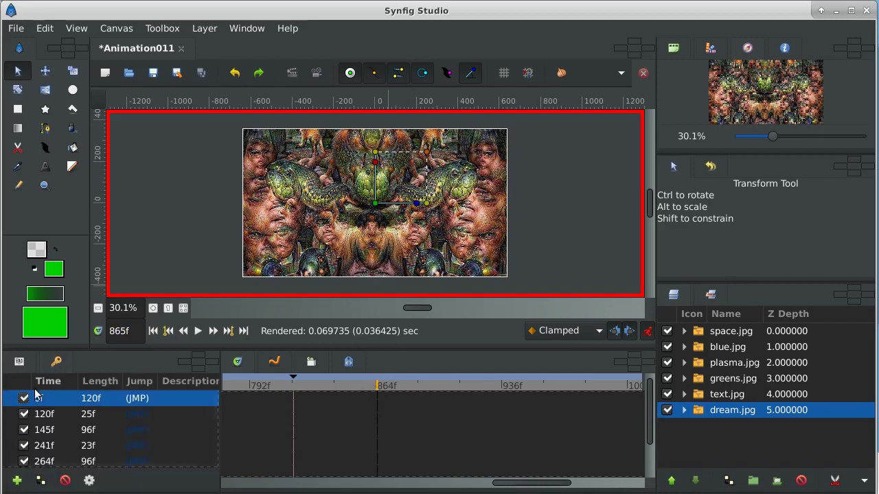
pyautogui.click(17, 480)
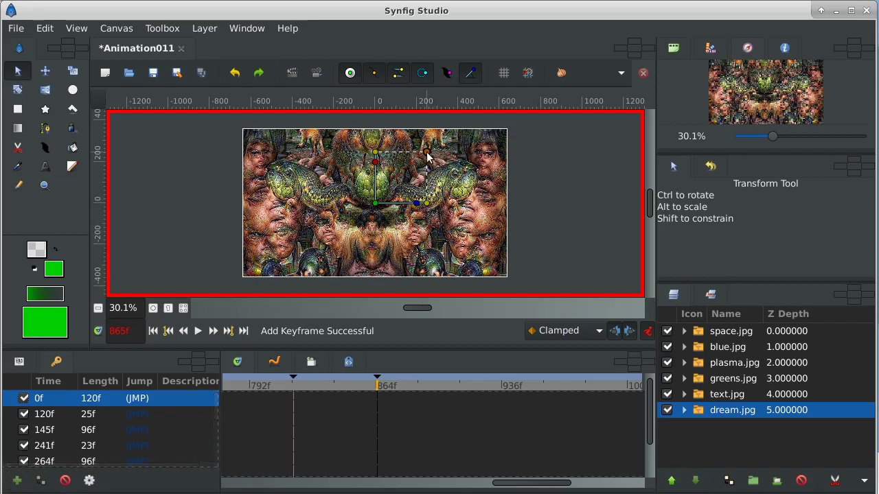
pyautogui.moveTo(426, 156); pyautogui.dragTo(455, 120)
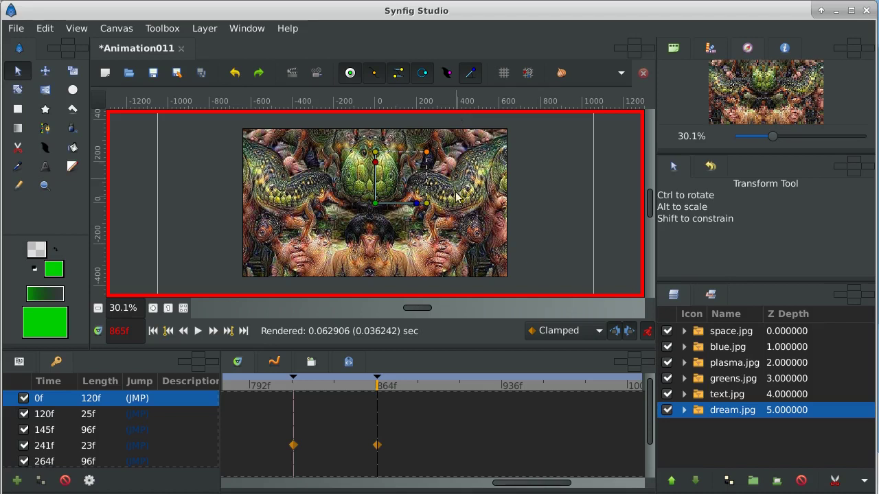
# Step: Add a keyframe at 914f and shift dream.jpg downward
pyautogui.click(417, 387)
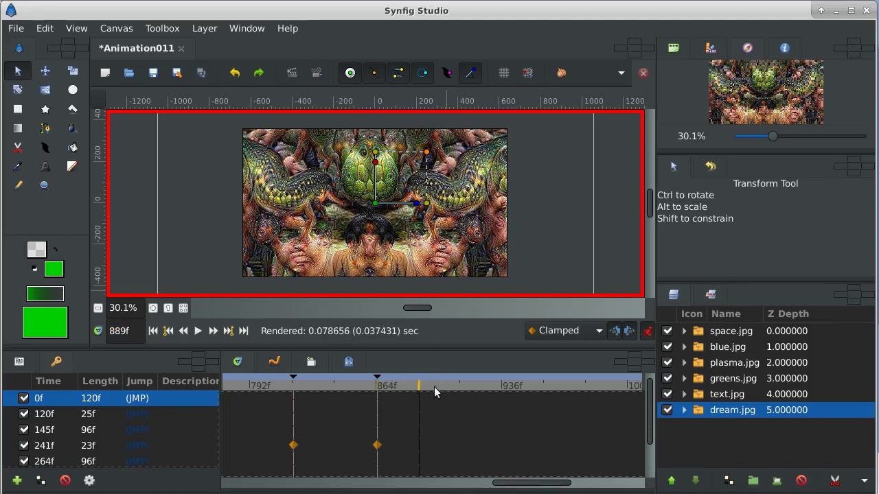
pyautogui.click(462, 387)
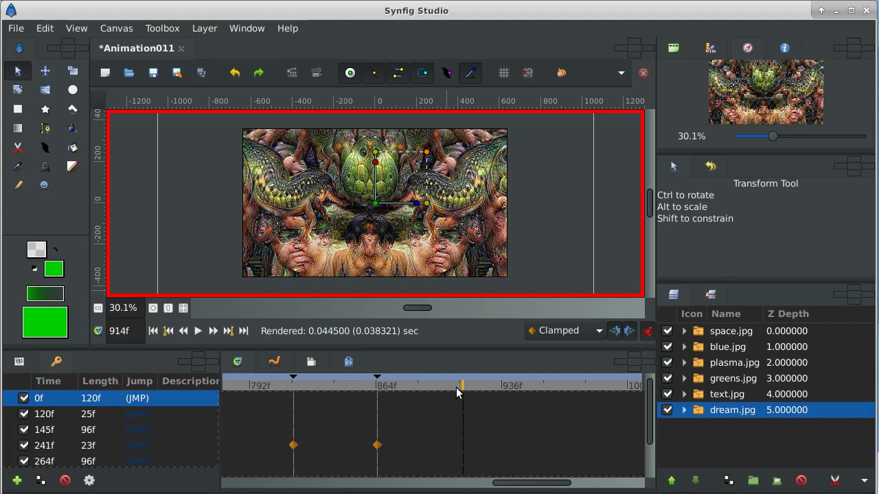
pyautogui.click(18, 482)
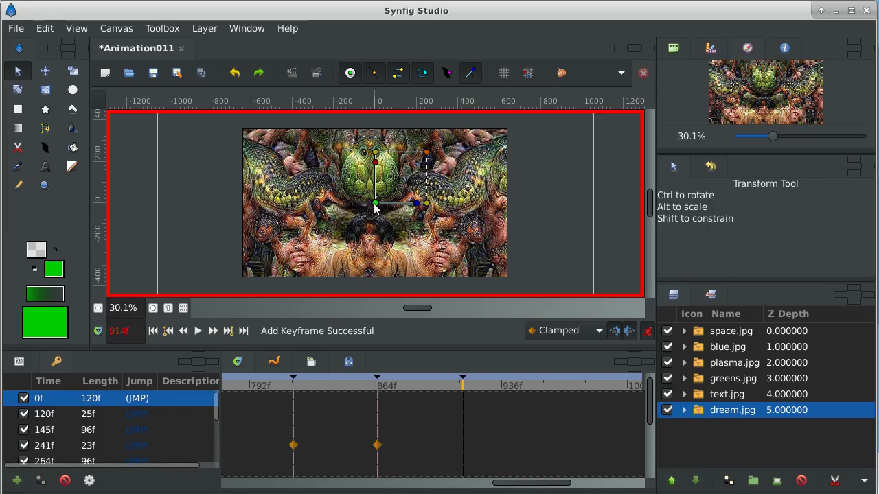
pyautogui.moveTo(374, 205); pyautogui.dragTo(372, 252)
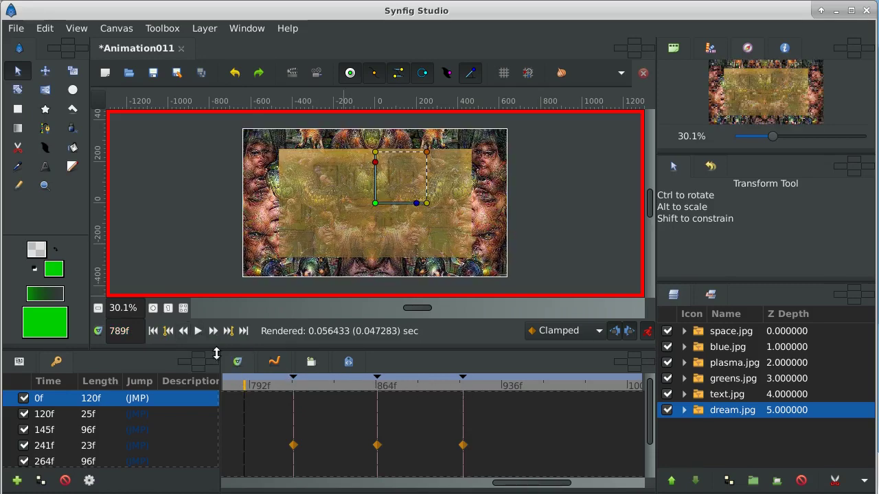
pyautogui.click(197, 331)
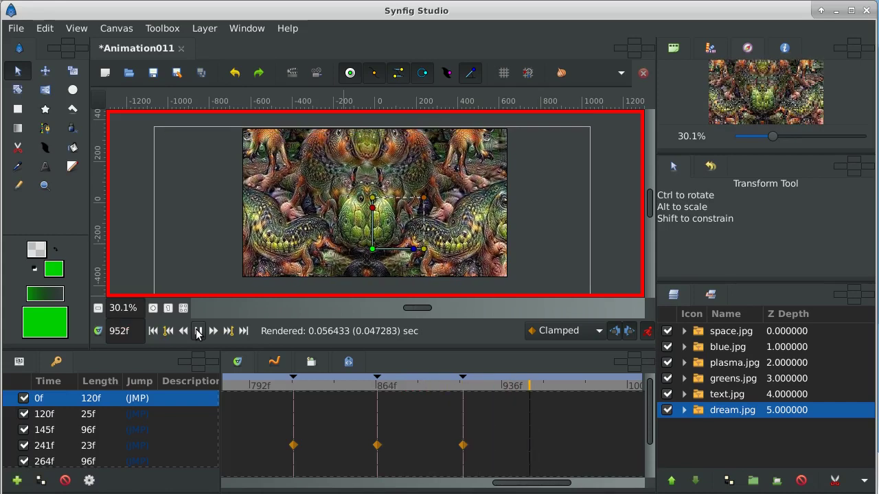
pyautogui.click(197, 332)
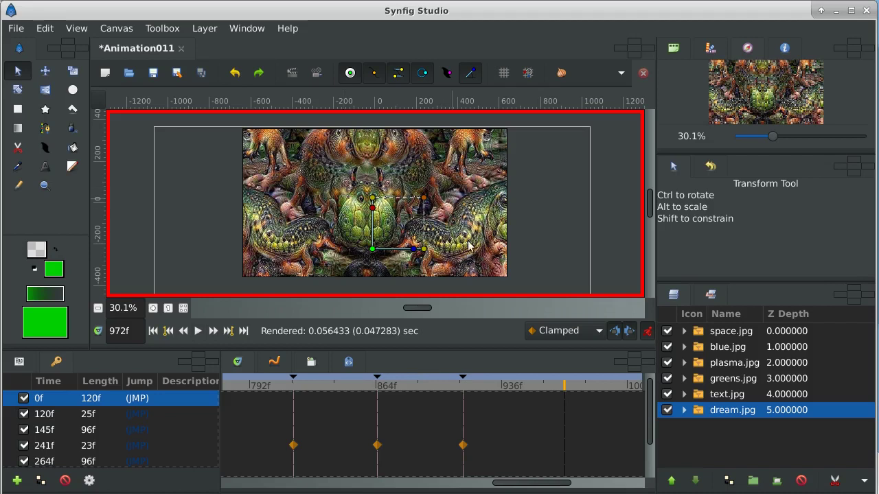
# Step: Add a keyframe at frame 1008f, then bring up the File menu
pyautogui.moveTo(498, 484); pyautogui.dragTo(534, 484)
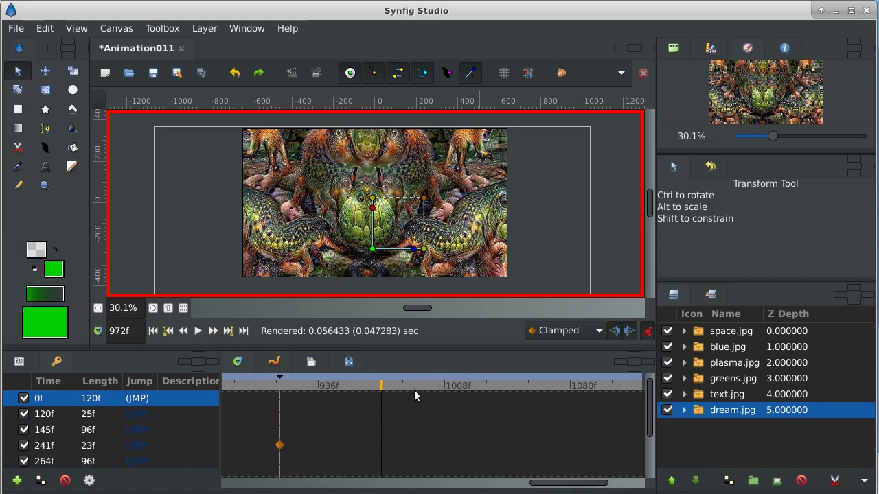
pyautogui.click(444, 385)
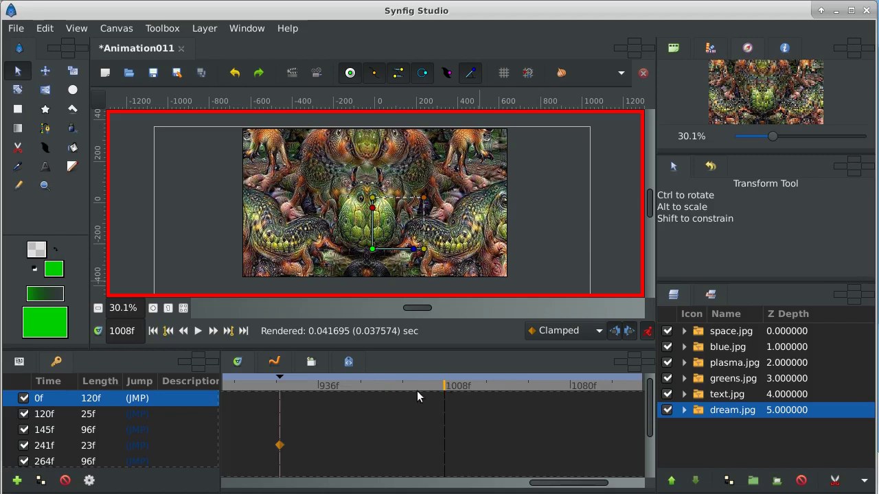
pyautogui.click(17, 480)
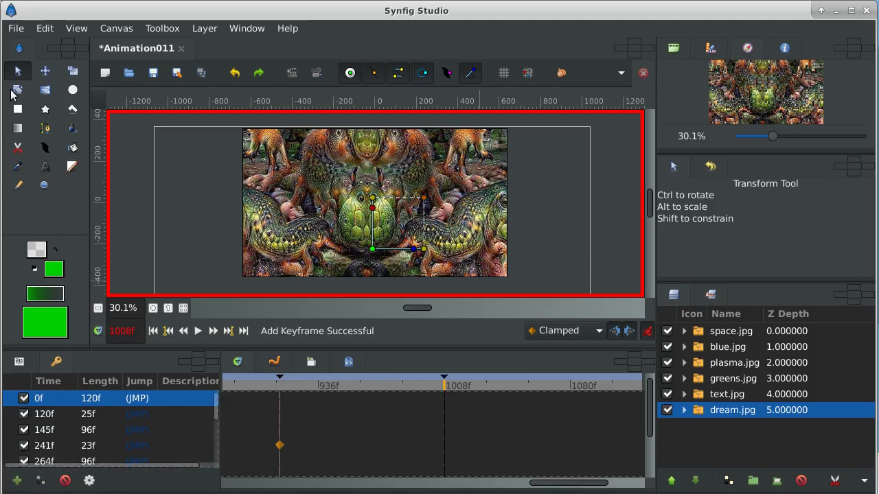
pyautogui.click(17, 29)
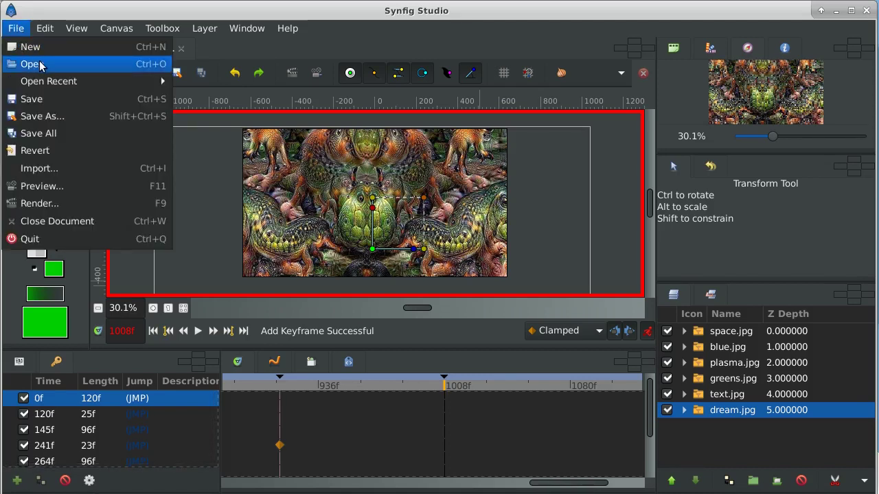
# Step: Import fly-dark.jpg as a new image layer
pyautogui.click(43, 168)
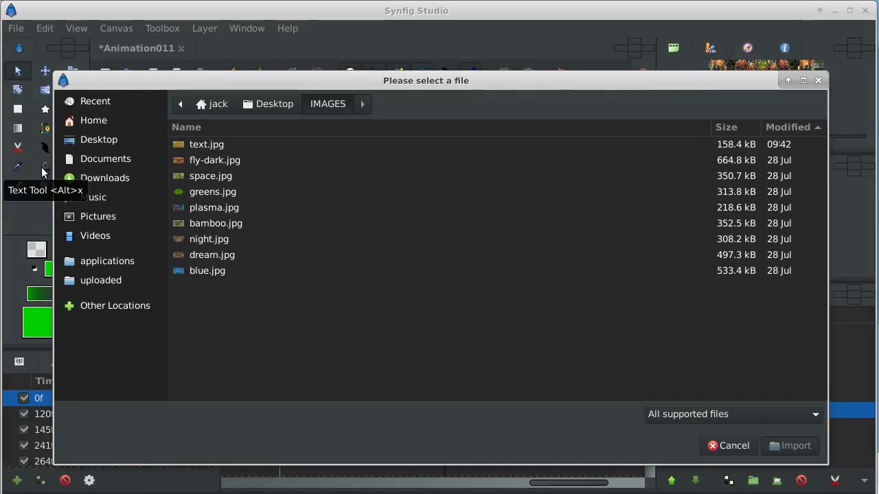
pyautogui.moveTo(595, 76); pyautogui.dragTo(527, 78)
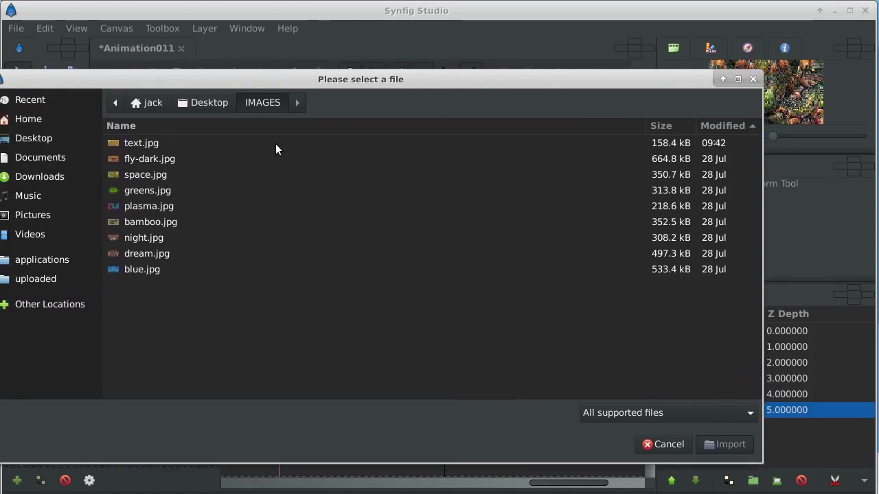
pyautogui.click(156, 158)
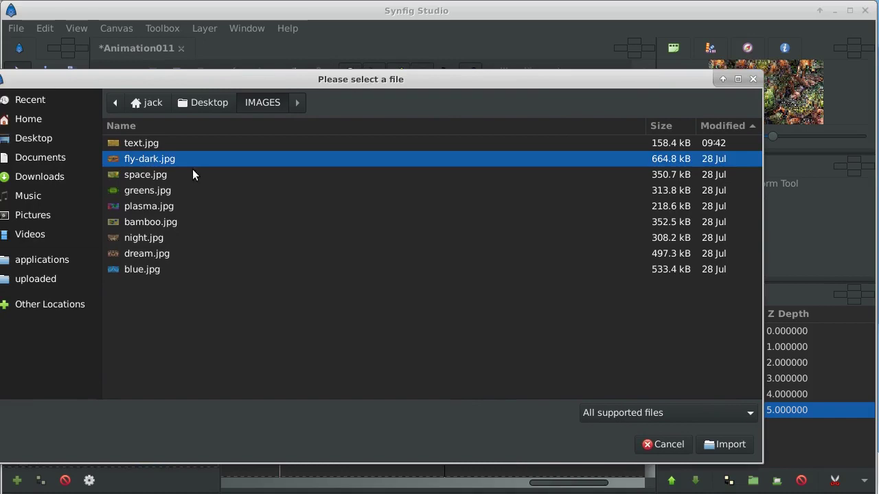
pyautogui.click(735, 444)
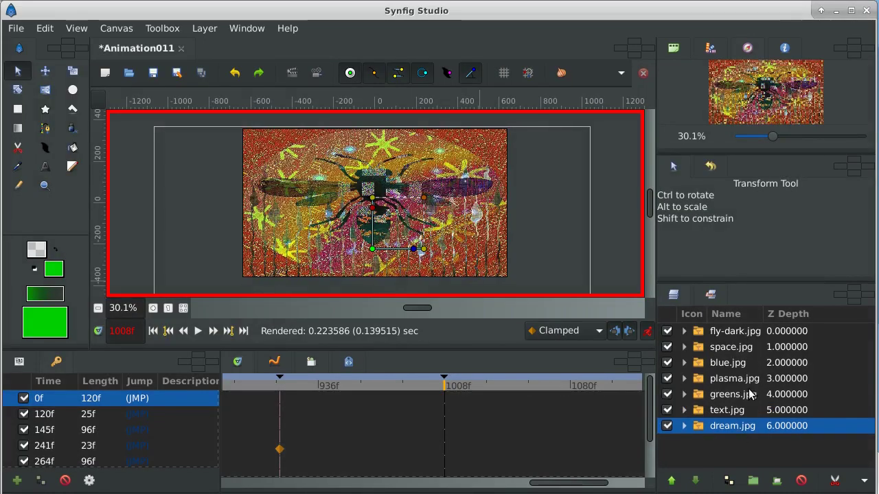
# Step: Lower fly-dark.jpg to the bottom of the stack at Z depth 6, beneath dream.jpg
pyautogui.click(699, 332)
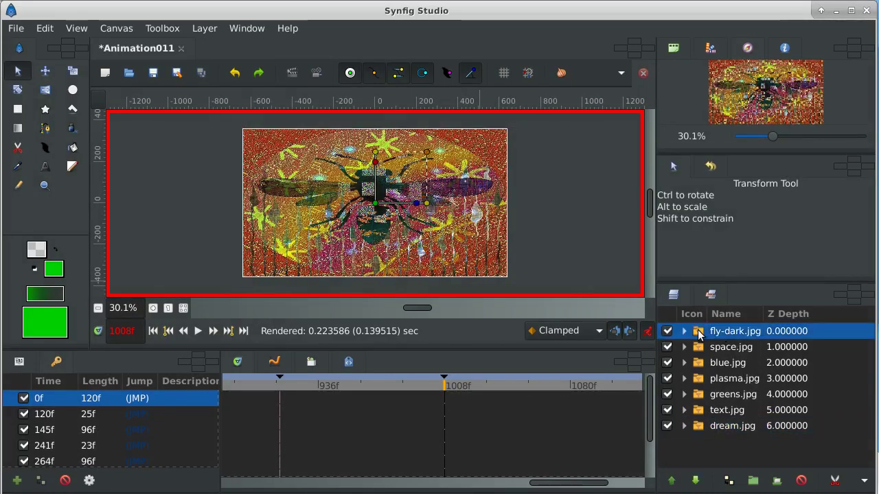
pyautogui.click(695, 481)
pyautogui.click(695, 480)
pyautogui.click(695, 480)
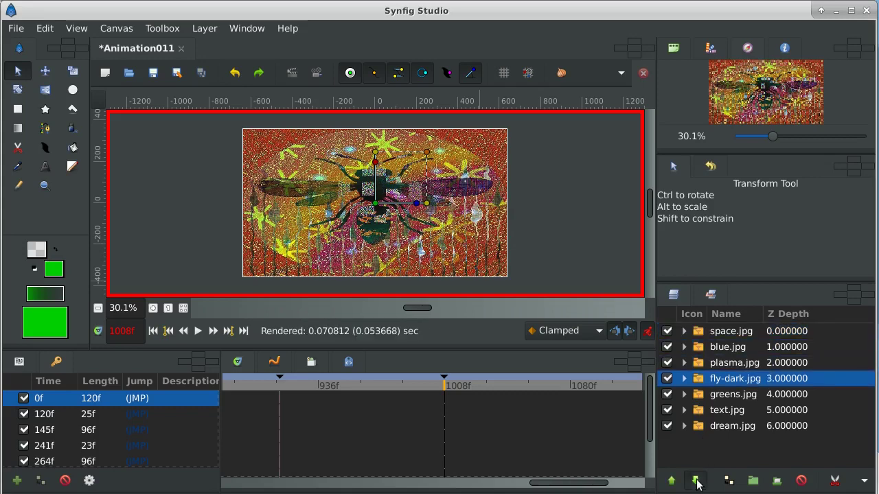
pyautogui.click(696, 480)
pyautogui.click(696, 480)
pyautogui.click(695, 481)
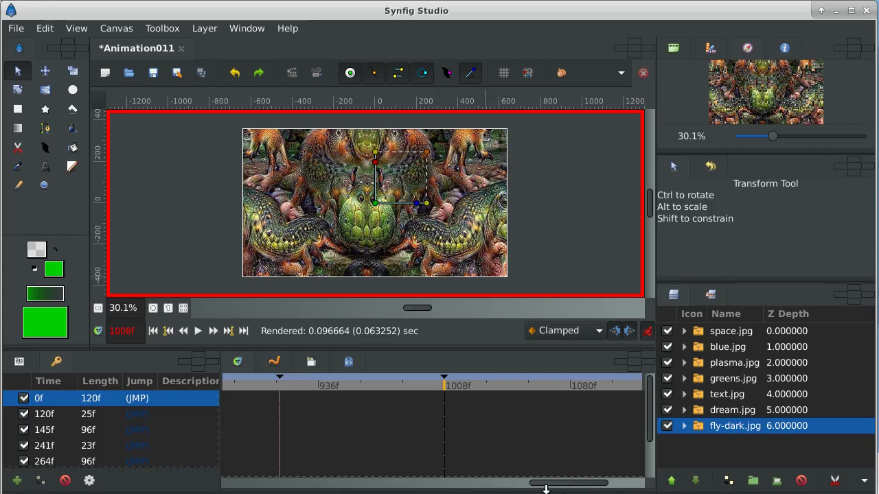
# Step: With dream.jpg selected, add a keyframe at 1080f, then move the time to 1104f
pyautogui.moveTo(538, 484); pyautogui.dragTo(608, 489)
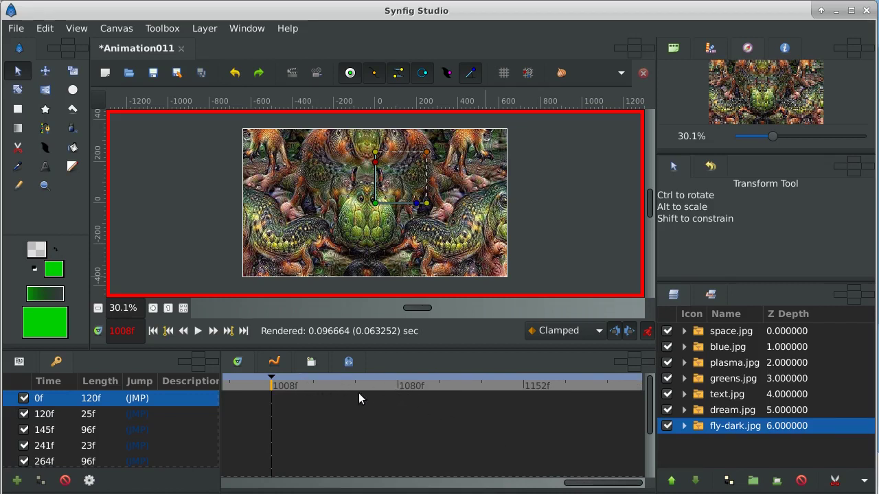
pyautogui.click(396, 386)
pyautogui.click(698, 411)
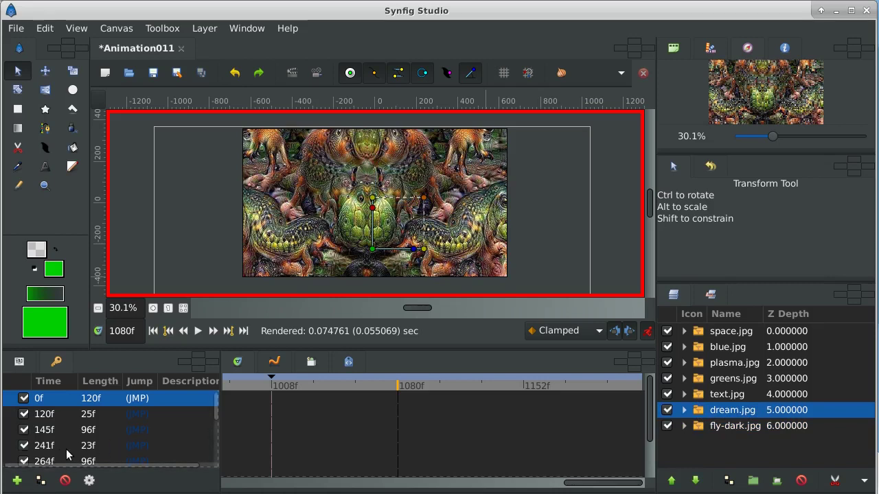
pyautogui.click(18, 480)
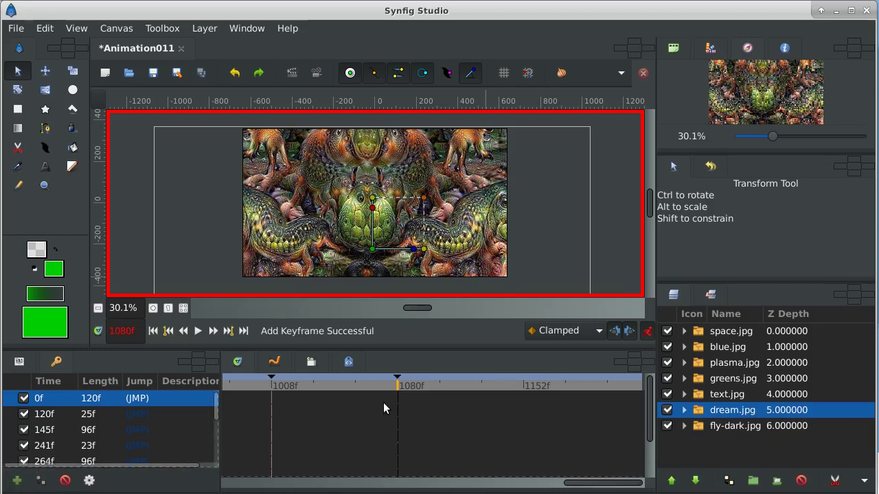
pyautogui.click(482, 385)
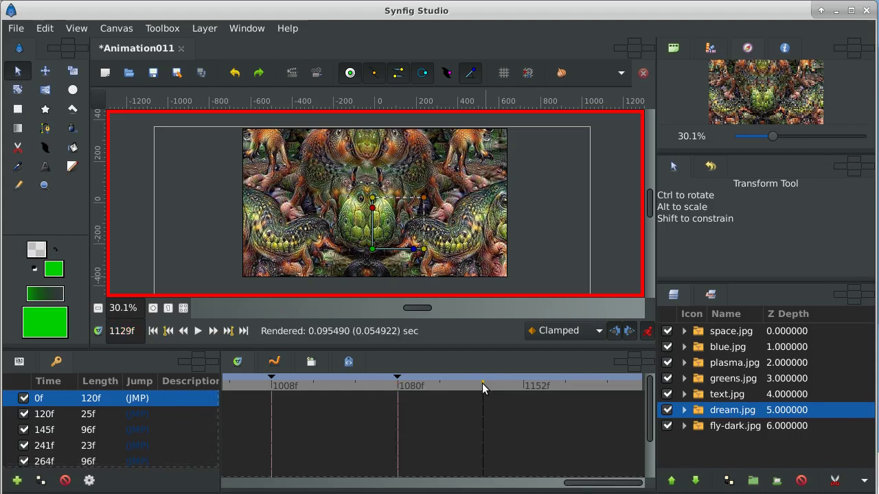
pyautogui.click(438, 385)
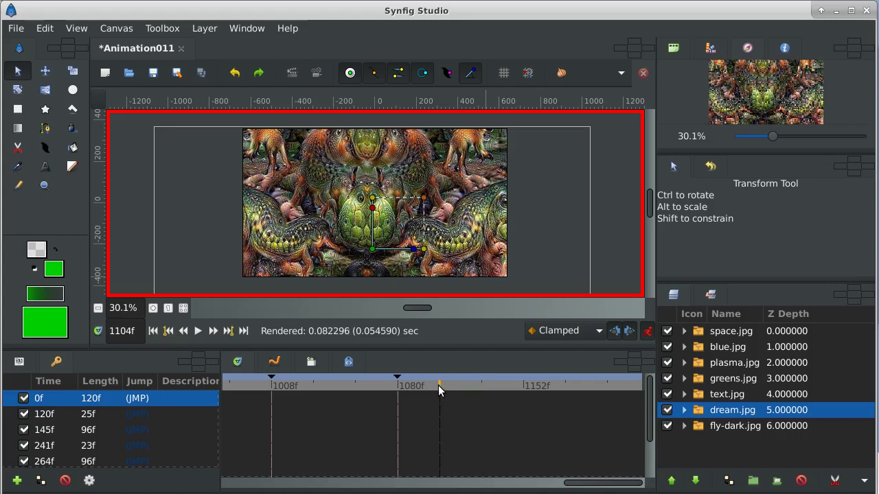
# Step: Keyframe 1104f with dream.jpg flattened into a thin horizontal strip, revealing fly-dark.jpg
pyautogui.click(14, 483)
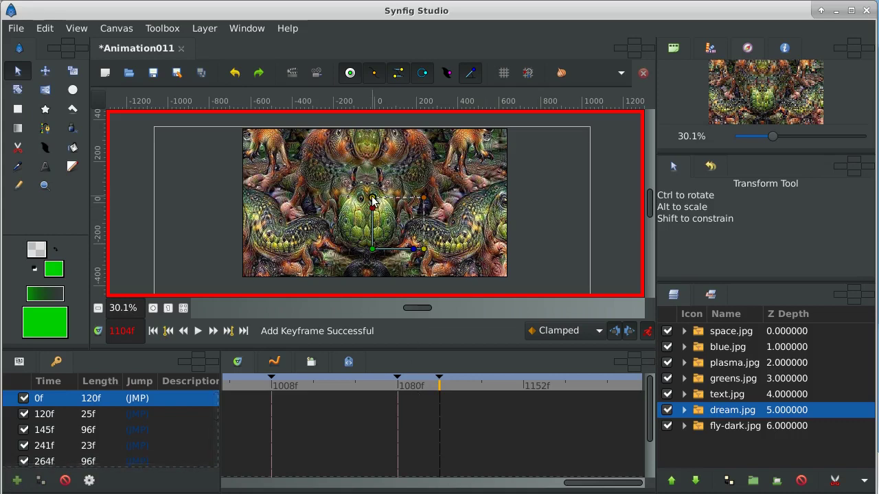
pyautogui.moveTo(371, 199); pyautogui.dragTo(371, 227)
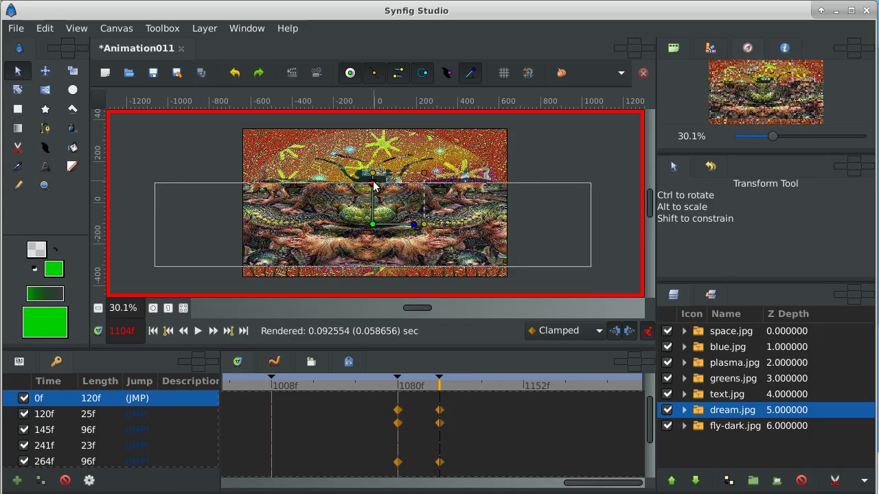
pyautogui.moveTo(374, 185); pyautogui.dragTo(375, 212)
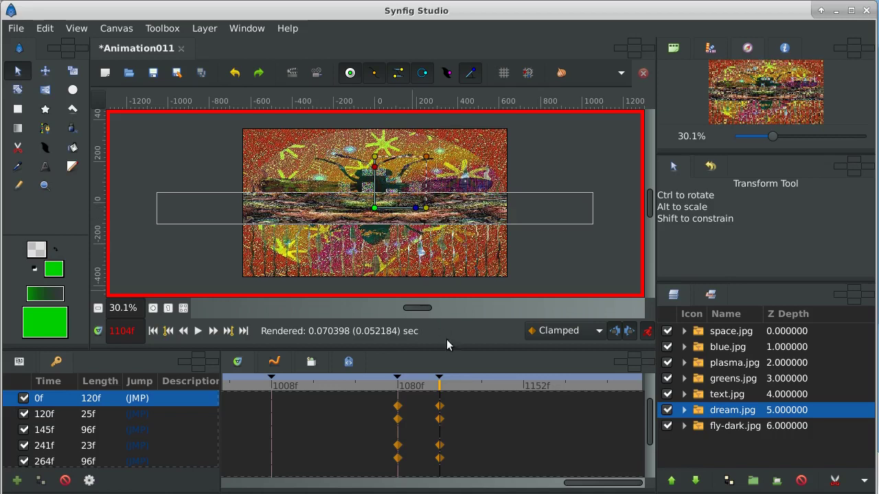
pyautogui.click(482, 385)
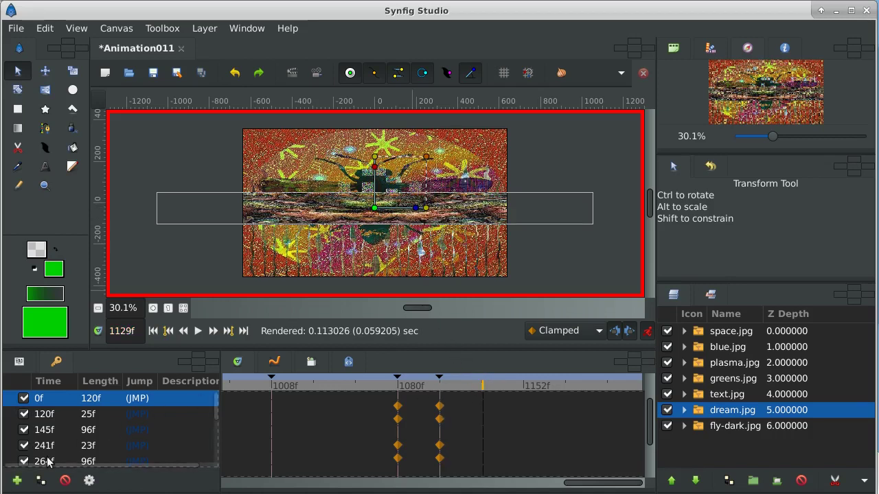
# Step: Add a keyframe at 1129f with the dream strip pushed fully past the right canvas edge
pyautogui.click(17, 481)
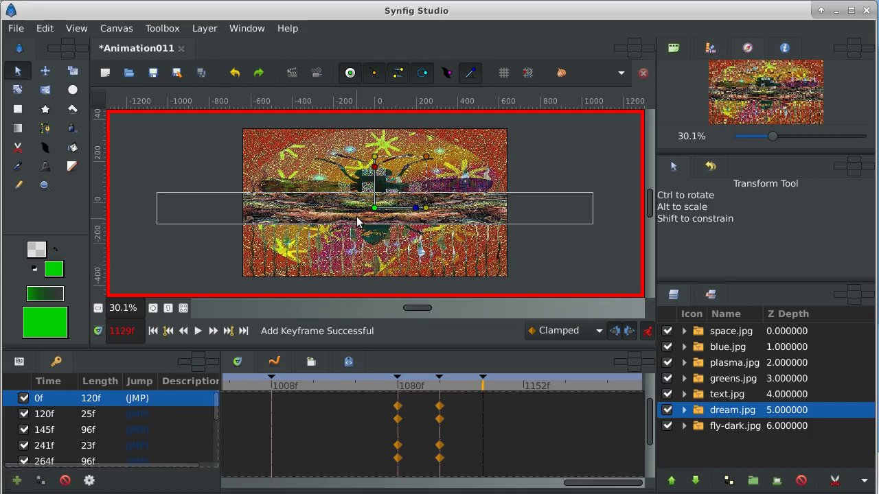
pyautogui.moveTo(373, 209); pyautogui.dragTo(683, 213)
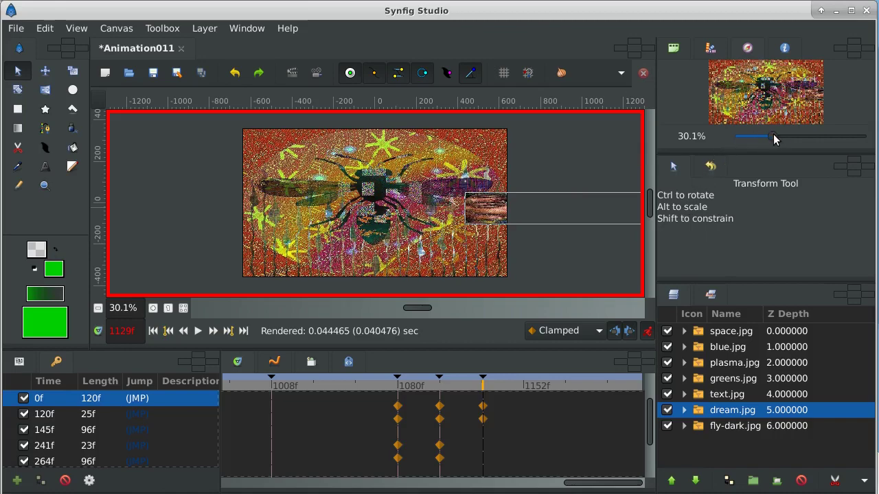
pyautogui.moveTo(773, 137); pyautogui.dragTo(767, 141)
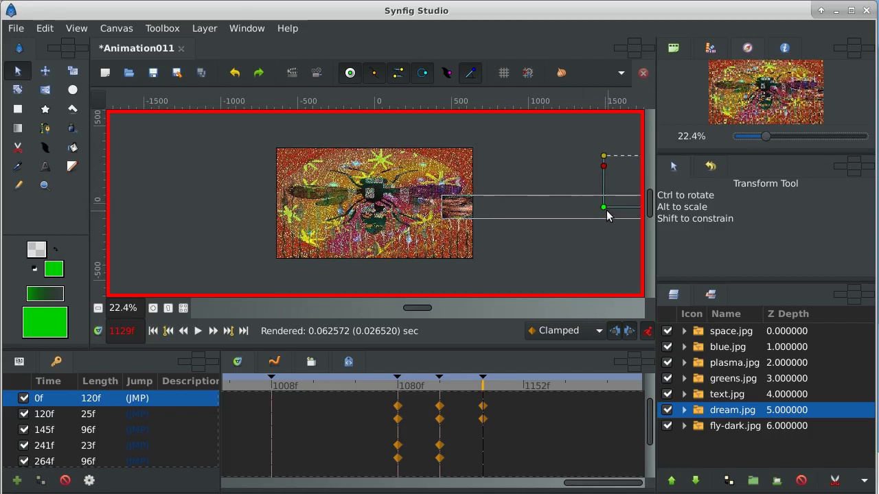
pyautogui.moveTo(604, 207); pyautogui.dragTo(622, 205)
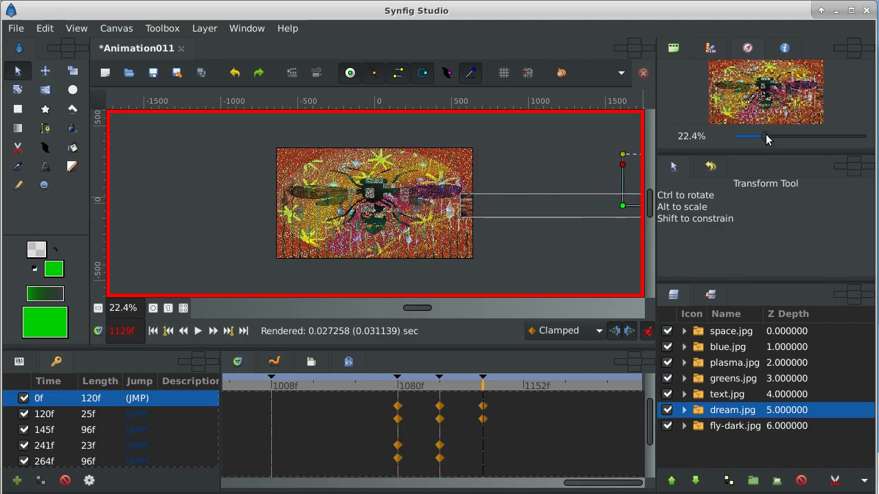
pyautogui.moveTo(765, 136); pyautogui.dragTo(758, 137)
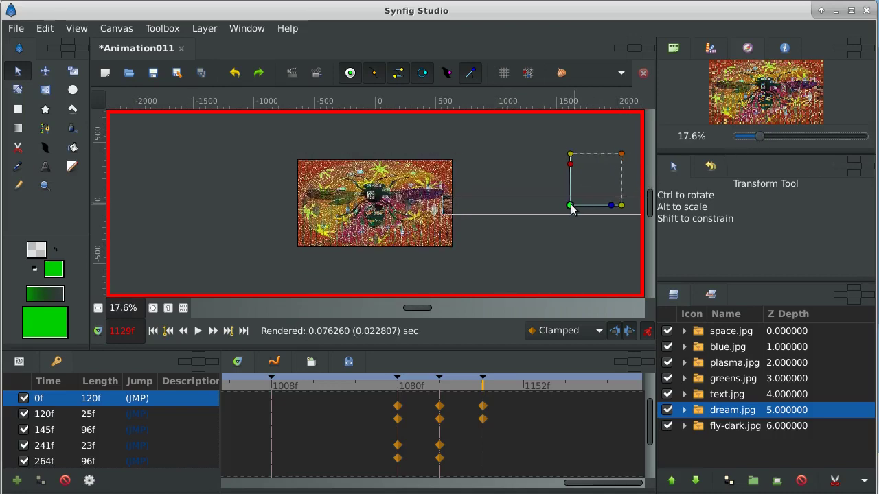
pyautogui.moveTo(570, 206); pyautogui.dragTo(585, 206)
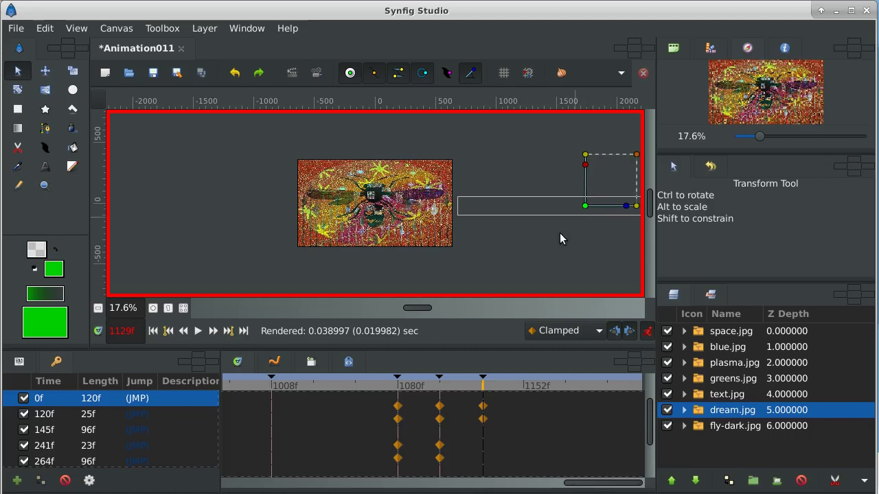
pyautogui.click(382, 387)
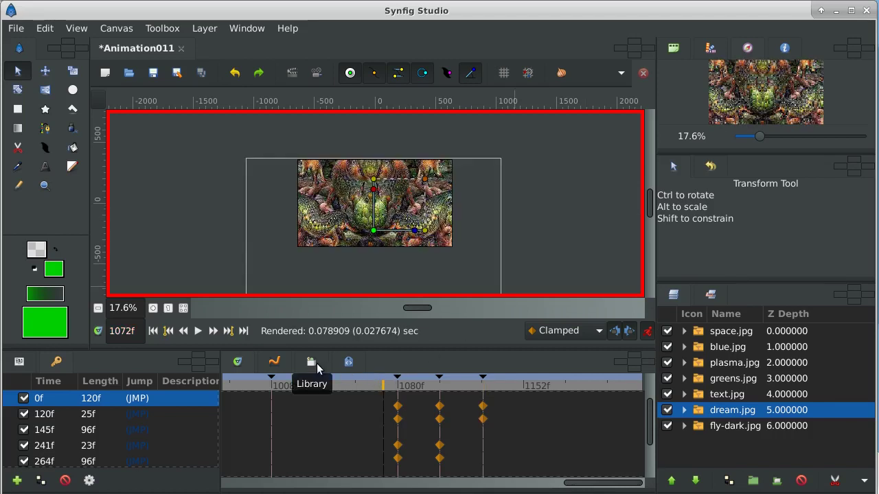
# Step: Play the transition from 1072f and pause around 1171f, once only fly-dark remains
pyautogui.click(198, 331)
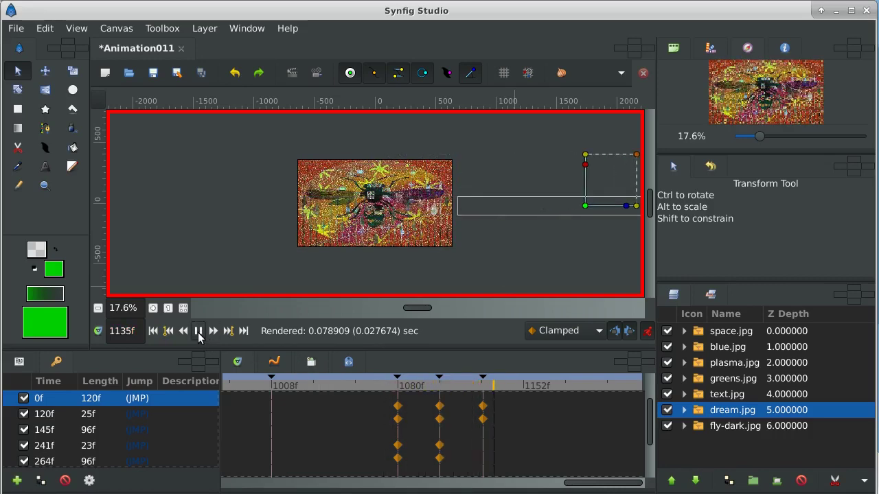
pyautogui.click(198, 332)
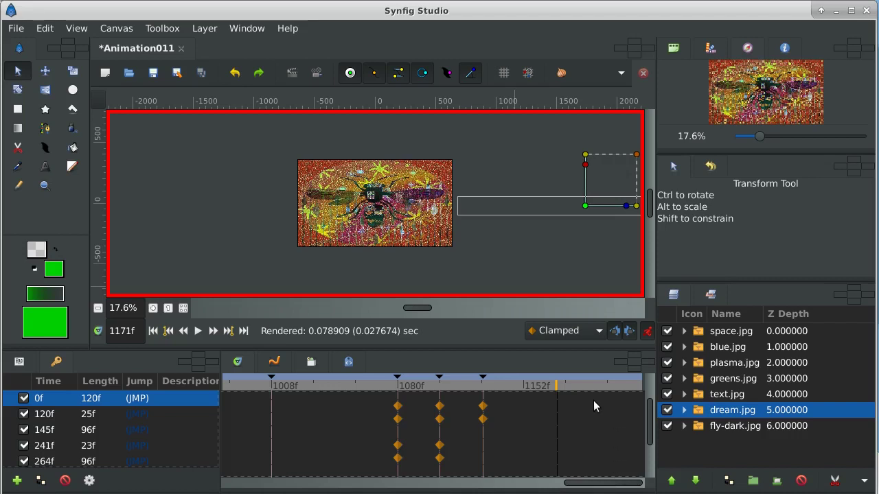
# Step: Open the Render settings and set the render target to ffmpeg
pyautogui.click(11, 28)
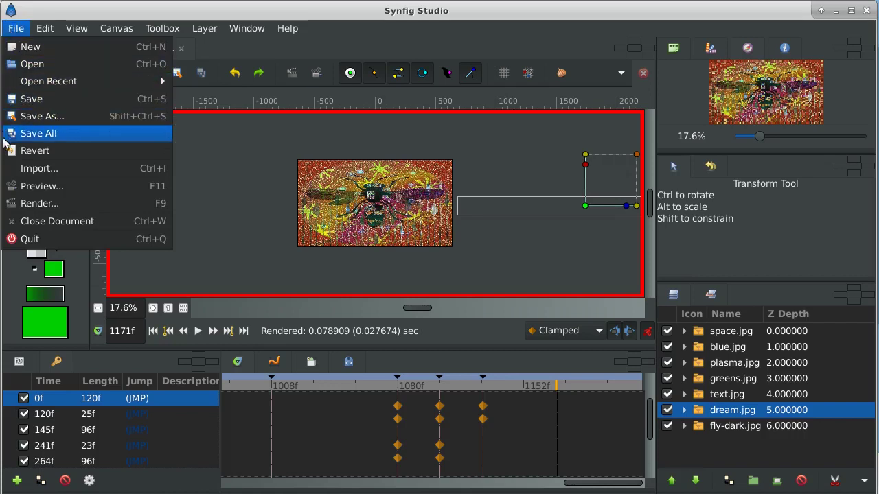
pyautogui.click(44, 203)
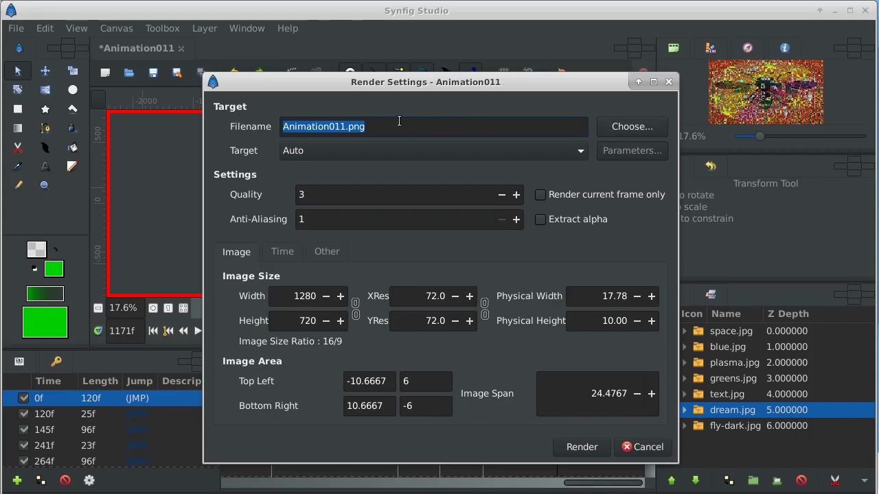
pyautogui.click(581, 152)
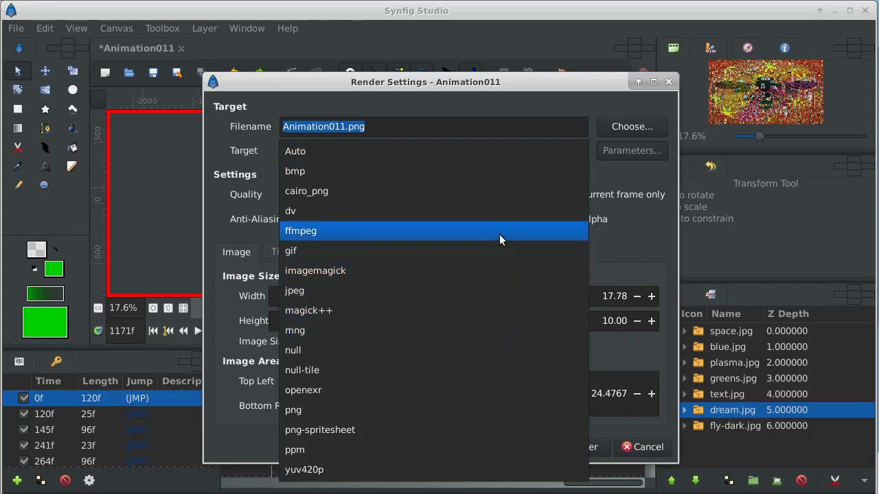
pyautogui.click(499, 234)
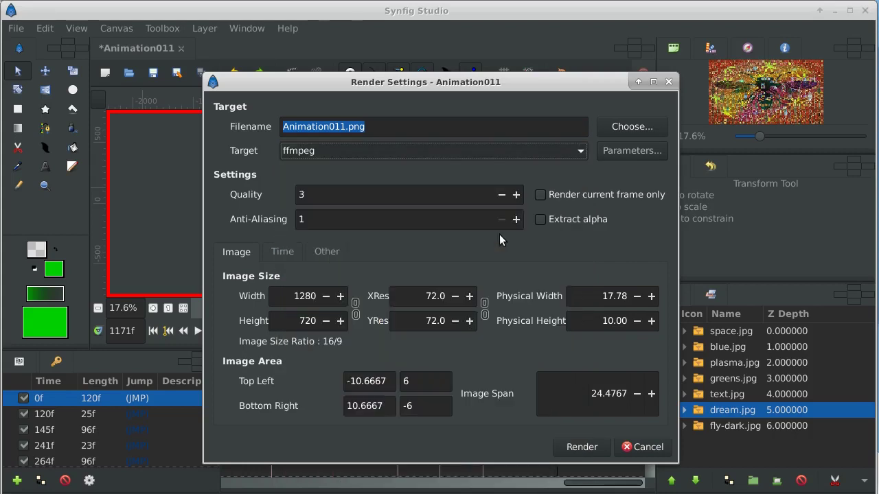
# Step: Set the output file to slides.mp4 inside the Desktop's KDENLIVE folder
pyautogui.click(616, 128)
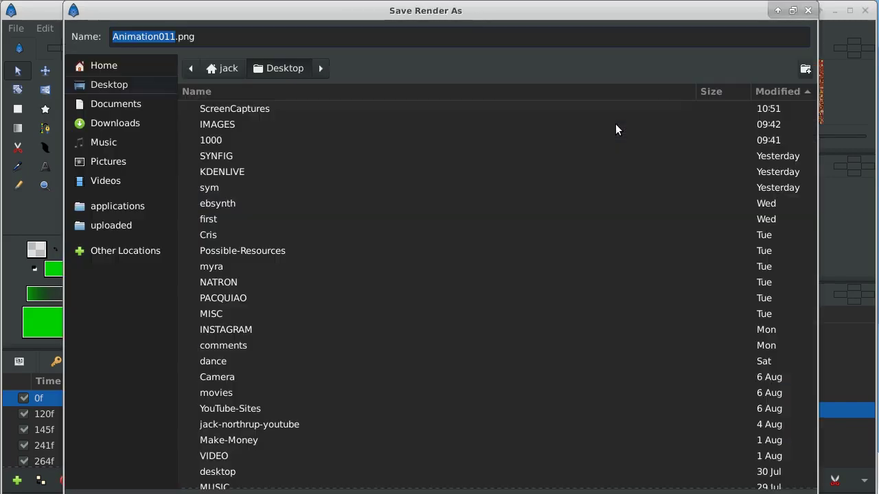
pyautogui.doubleClick(189, 173)
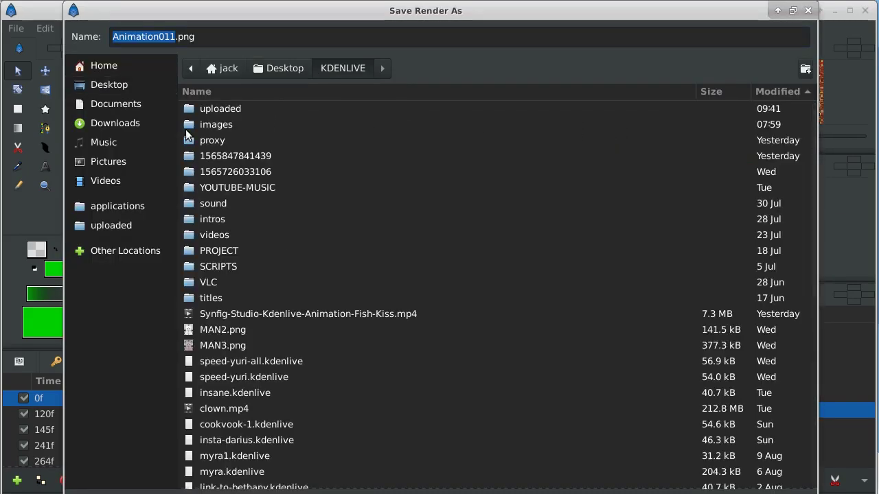
pyautogui.click(179, 37)
pyautogui.moveTo(179, 36); pyautogui.dragTo(203, 37)
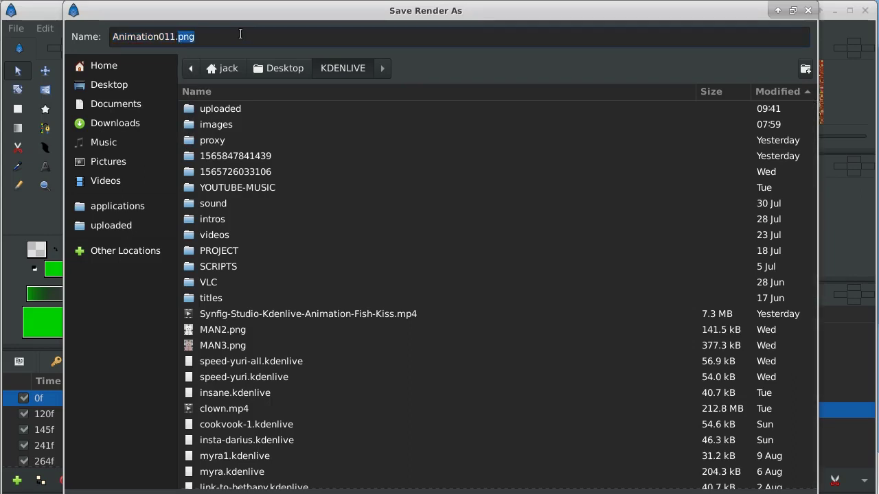
pyautogui.write('mp4')
pyautogui.moveTo(170, 37); pyautogui.dragTo(88, 41)
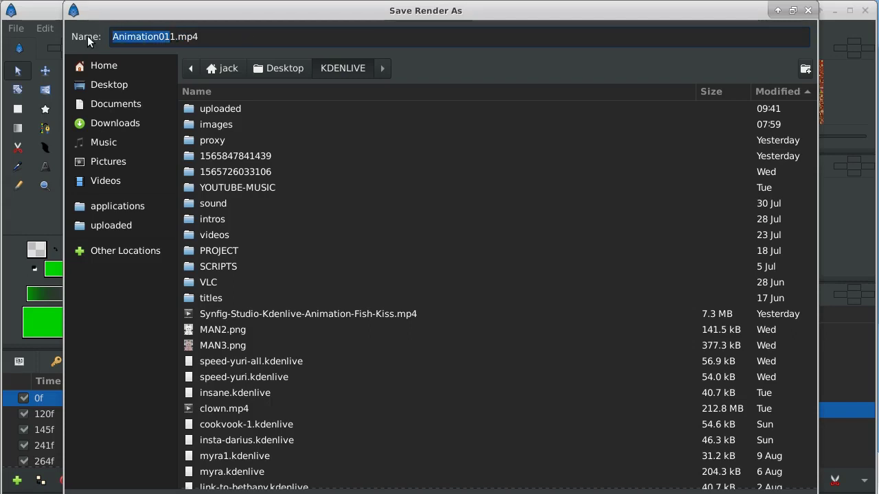
pyautogui.write('slides')
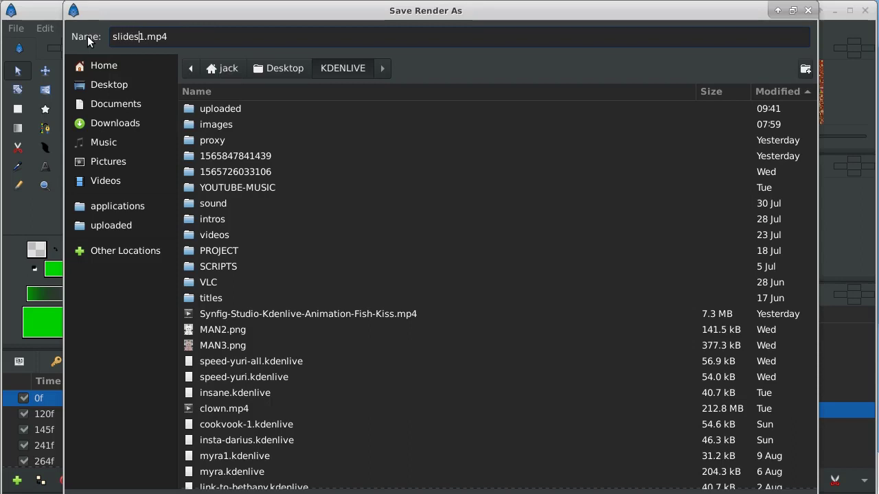
pyautogui.press('Delete')
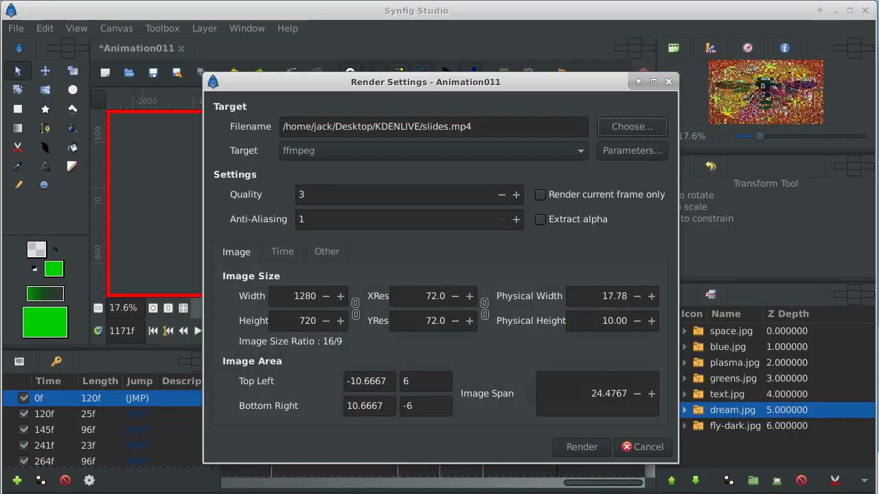
pyautogui.press('Return')
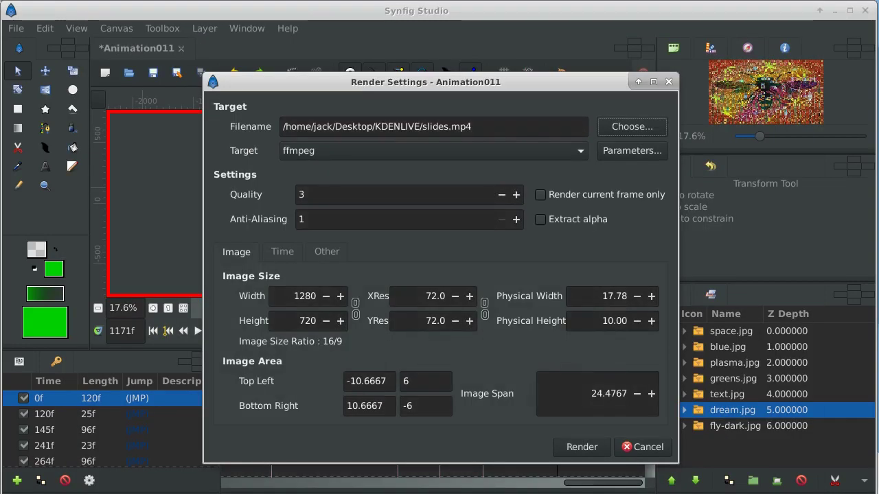
# Step: Start rendering slides.mp4 and bring the terminal showing ffmpeg output forward
pyautogui.click(583, 447)
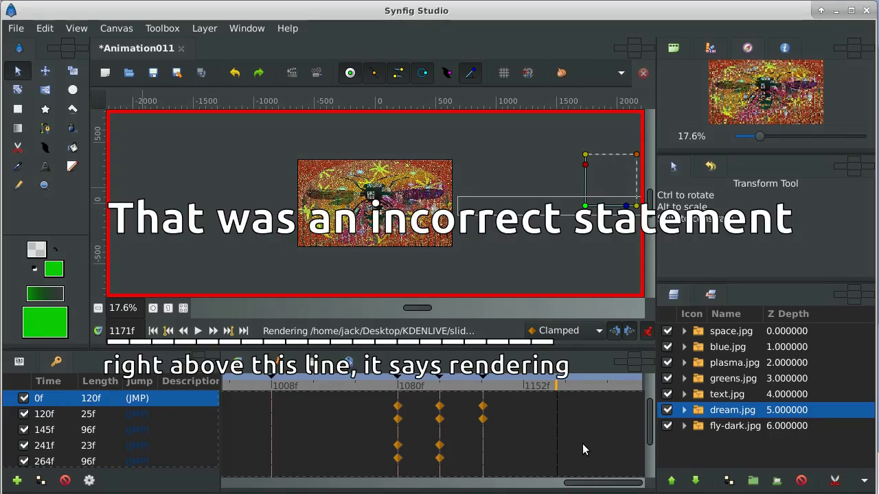
pyautogui.hotkey('alt', 'Tab')
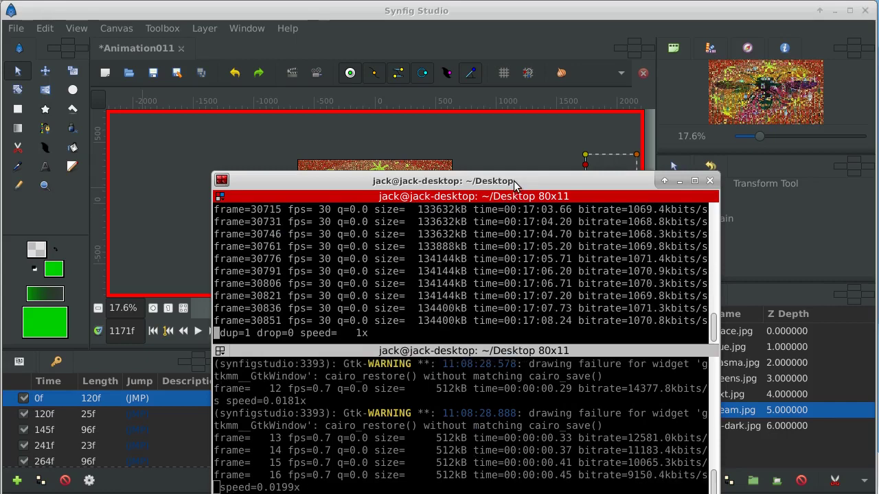
# Step: Move the terminal window up and right to read the ffmpeg progress
pyautogui.moveTo(515, 184); pyautogui.dragTo(549, 99)
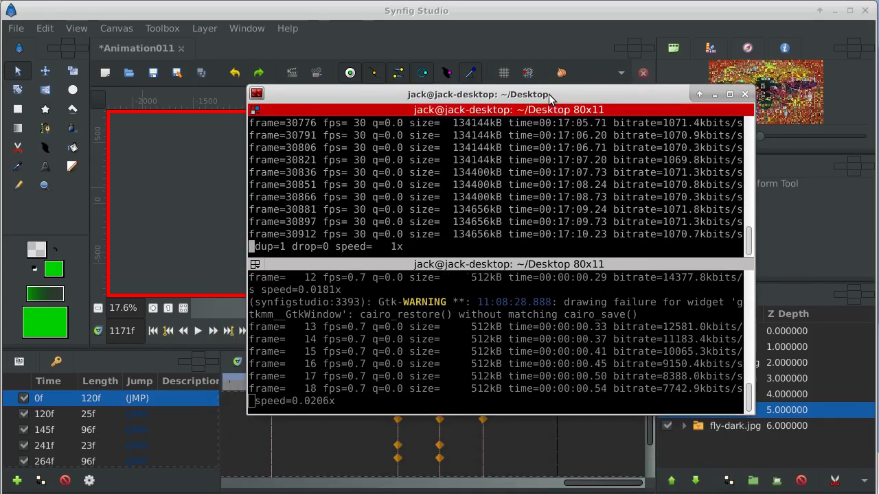